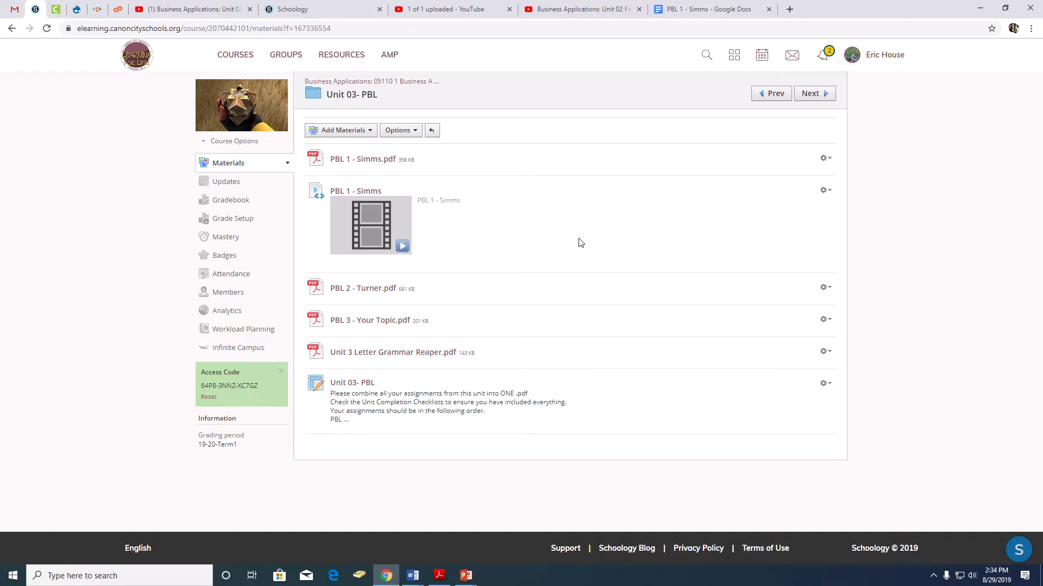
Open PBL 2 - Turner.pdf in Unit 03- PBL and examine the labelled sample letter and the vertical page alignment guide.
{"action": "left_click", "coordinate": [356, 293]}
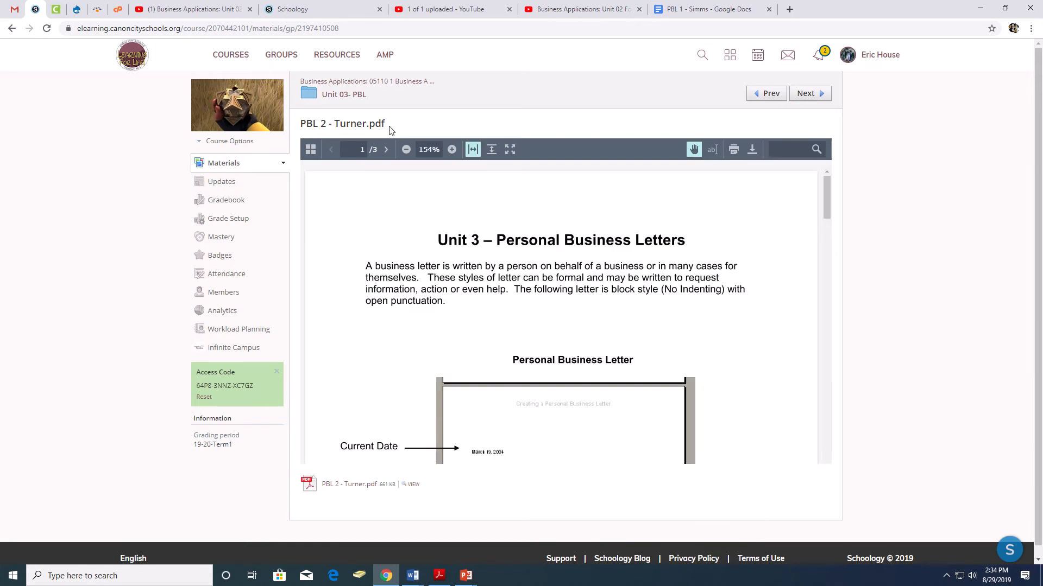
{"action": "scroll", "coordinate": [483, 223], "scroll_direction": "down", "scroll_amount": 2}
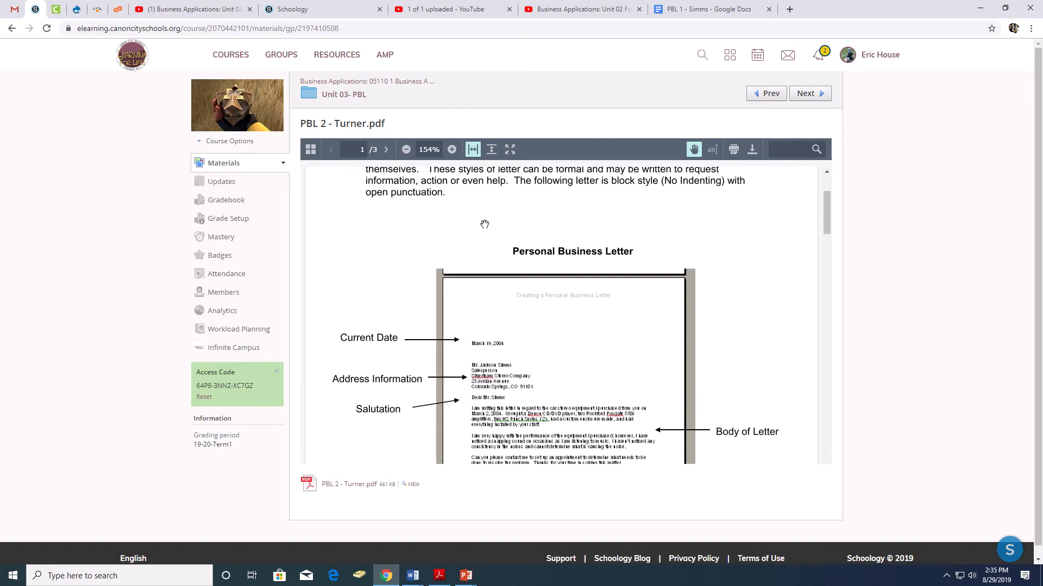
{"action": "scroll", "coordinate": [485, 224], "scroll_direction": "up", "scroll_amount": 2}
{"action": "scroll", "coordinate": [484, 225], "scroll_direction": "down", "scroll_amount": 3}
{"action": "scroll", "coordinate": [484, 224], "scroll_direction": "down", "scroll_amount": 1}
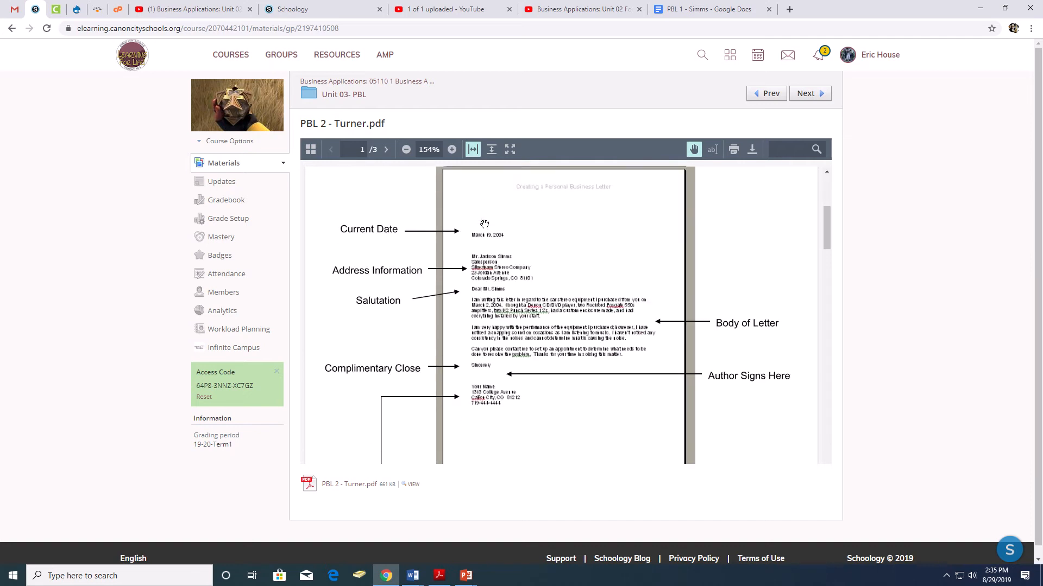
{"action": "scroll", "coordinate": [484, 224], "scroll_direction": "down", "scroll_amount": 10}
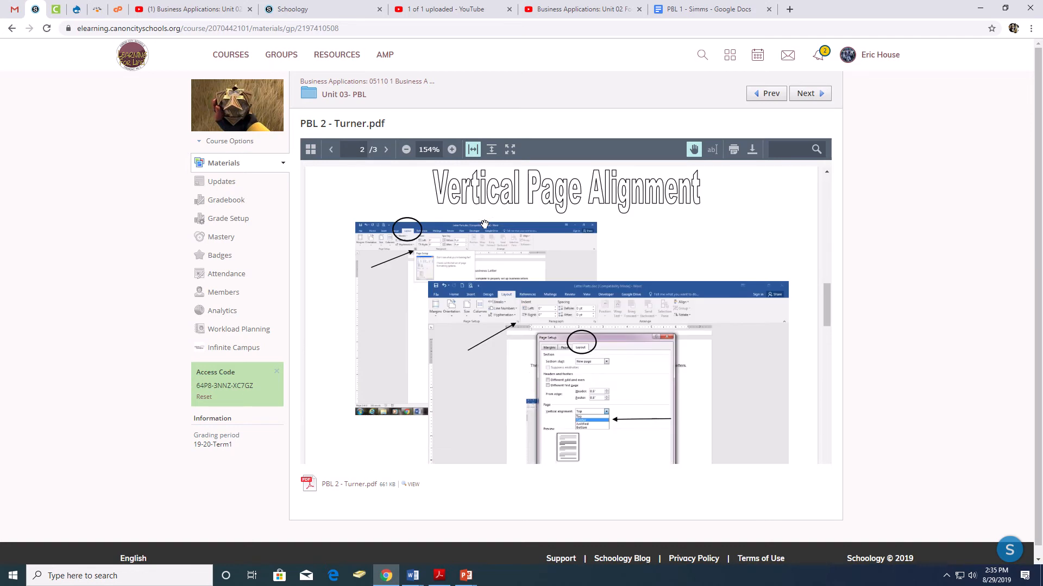
{"action": "scroll", "coordinate": [485, 224], "scroll_direction": "up", "scroll_amount": 1}
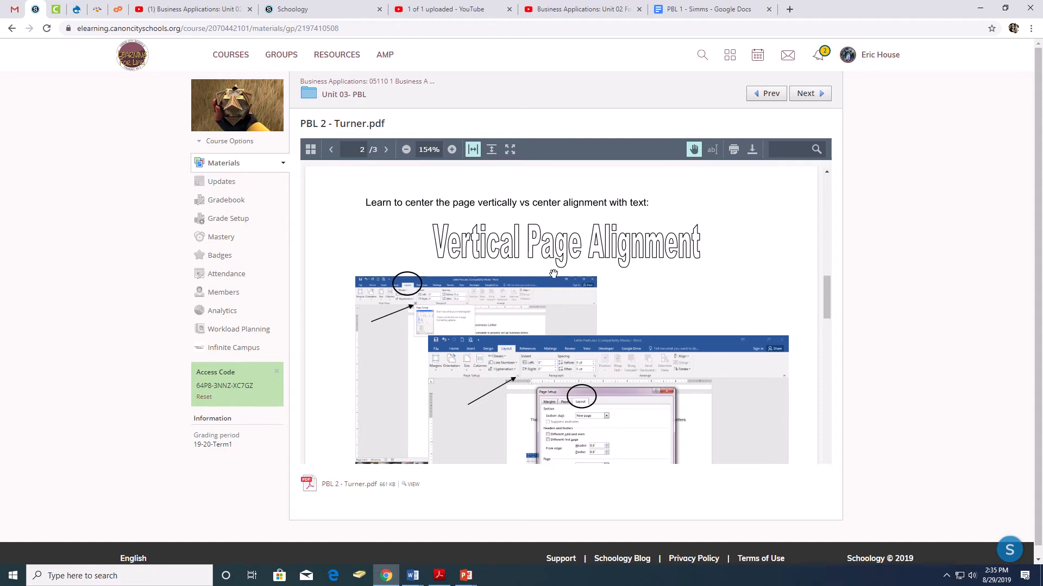
{"action": "scroll", "coordinate": [554, 274], "scroll_direction": "down", "scroll_amount": 1}
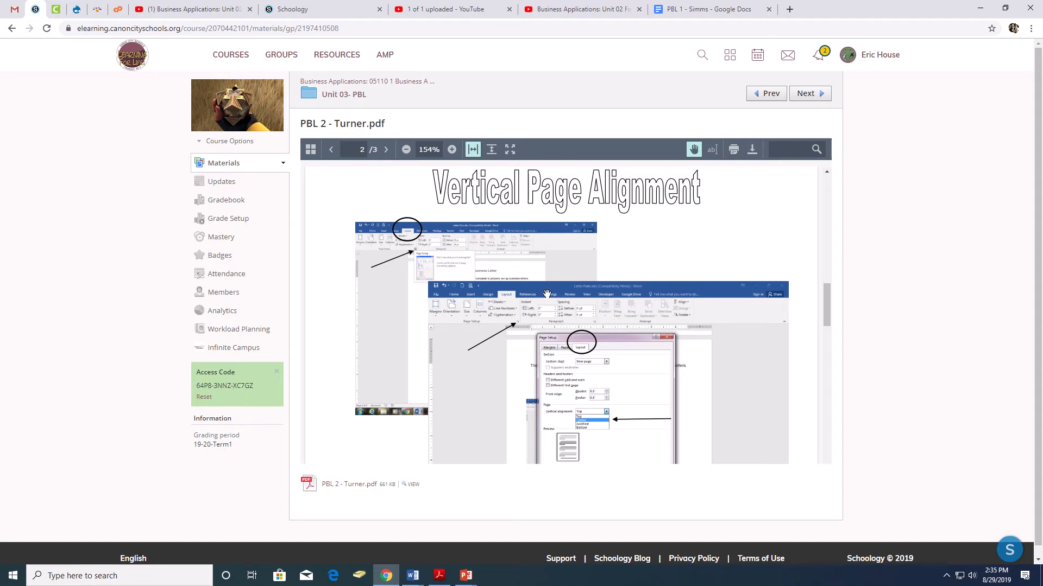
{"action": "scroll", "coordinate": [546, 294], "scroll_direction": "down", "scroll_amount": 3}
{"action": "scroll", "coordinate": [547, 294], "scroll_direction": "down", "scroll_amount": 1}
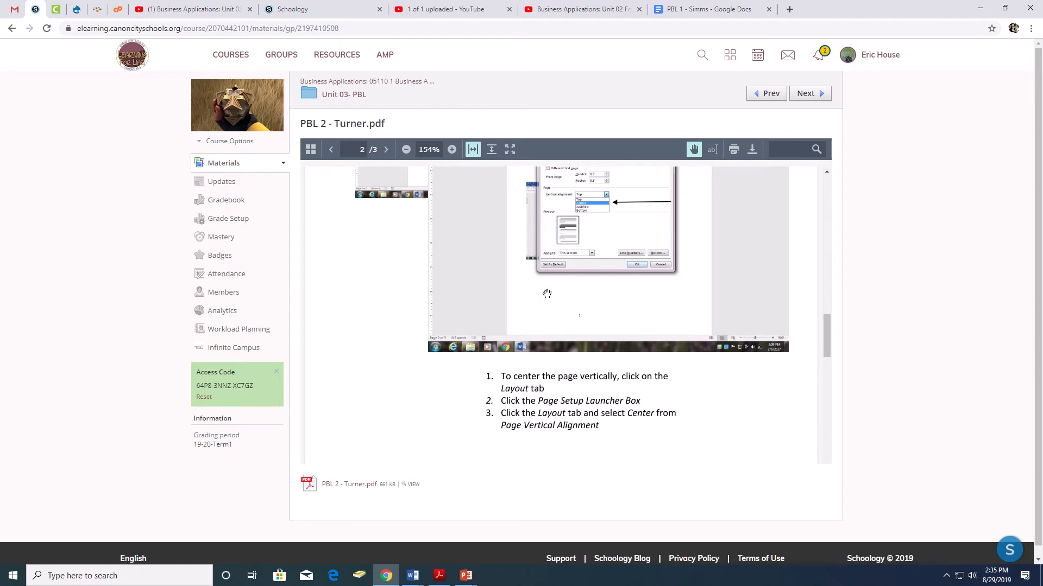
{"action": "scroll", "coordinate": [547, 294], "scroll_direction": "down", "scroll_amount": 5}
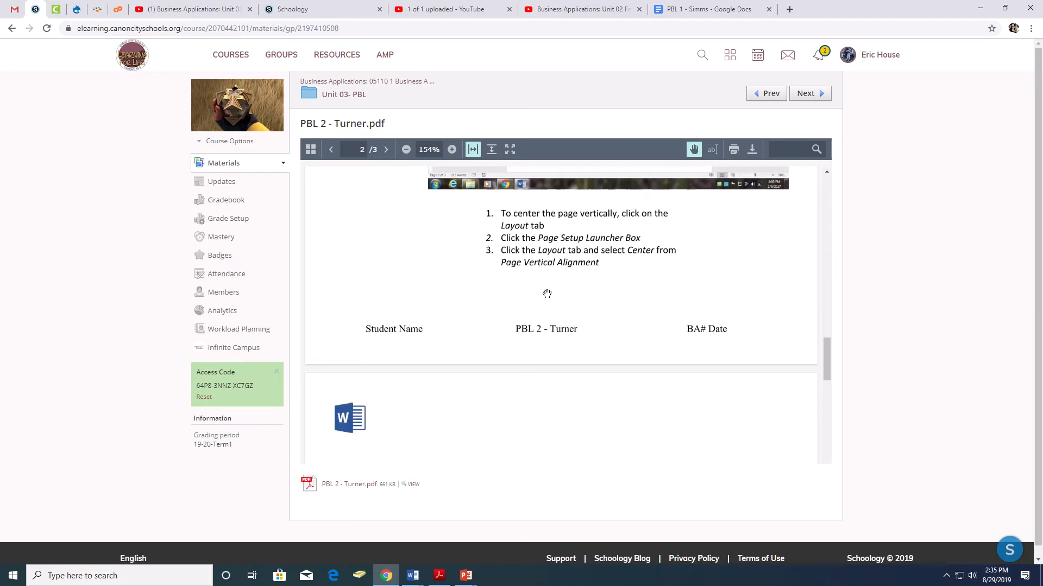
Examine the assignment instructions, the letter text, the closing block and the footer in the PDF.
{"action": "scroll", "coordinate": [546, 294], "scroll_direction": "down", "scroll_amount": 3}
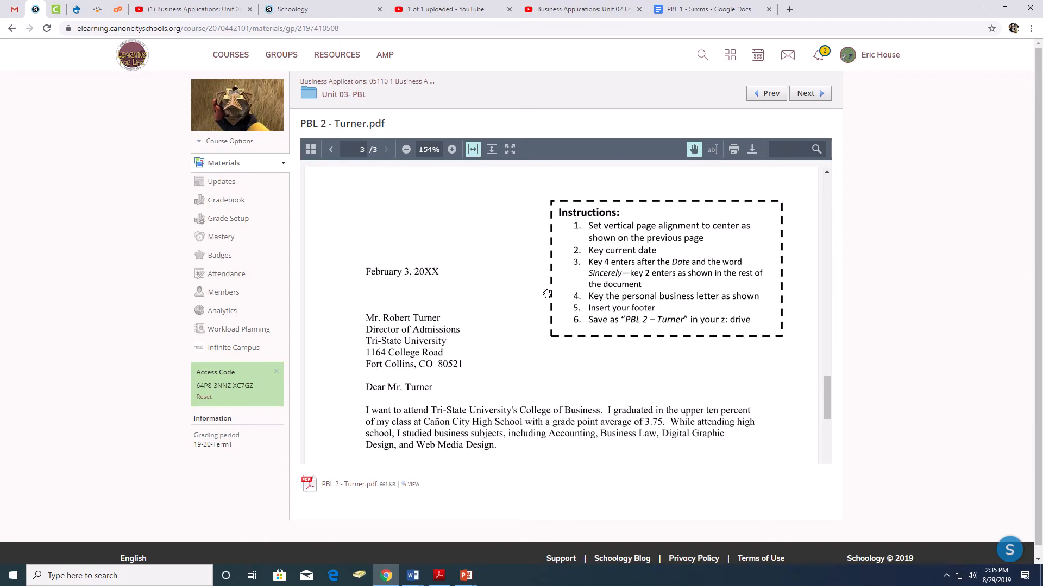
{"action": "scroll", "coordinate": [497, 293], "scroll_direction": "up", "scroll_amount": 2}
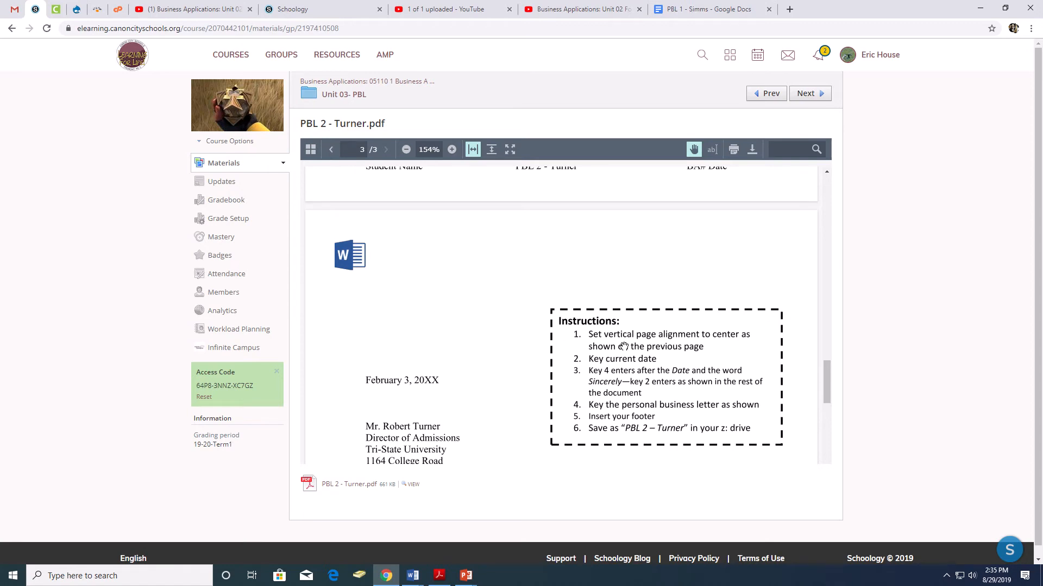
{"action": "scroll", "coordinate": [623, 346], "scroll_direction": "down", "scroll_amount": 1}
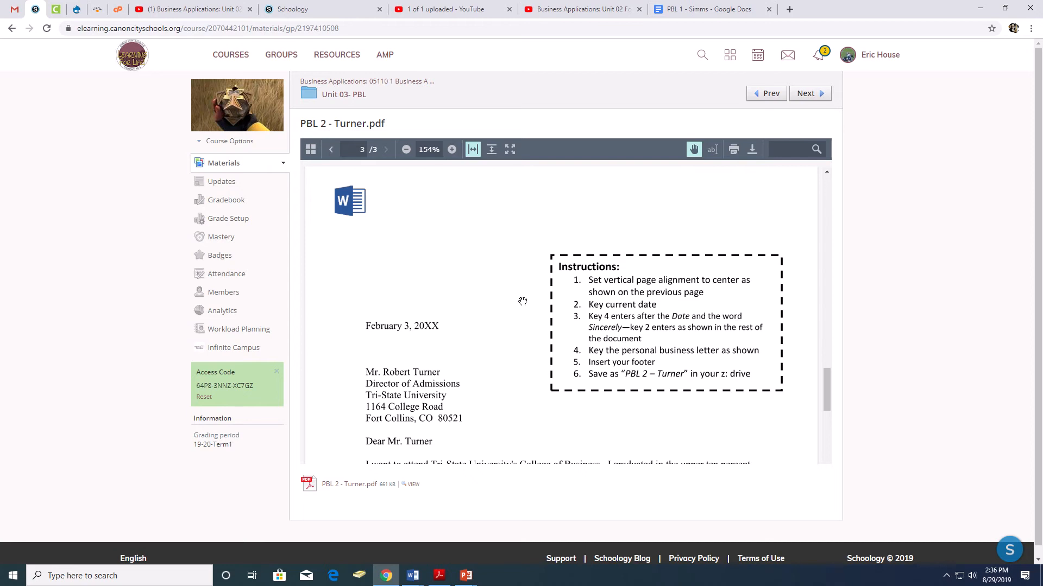
{"action": "scroll", "coordinate": [488, 315], "scroll_direction": "down", "scroll_amount": 3}
{"action": "scroll", "coordinate": [467, 322], "scroll_direction": "down", "scroll_amount": 3}
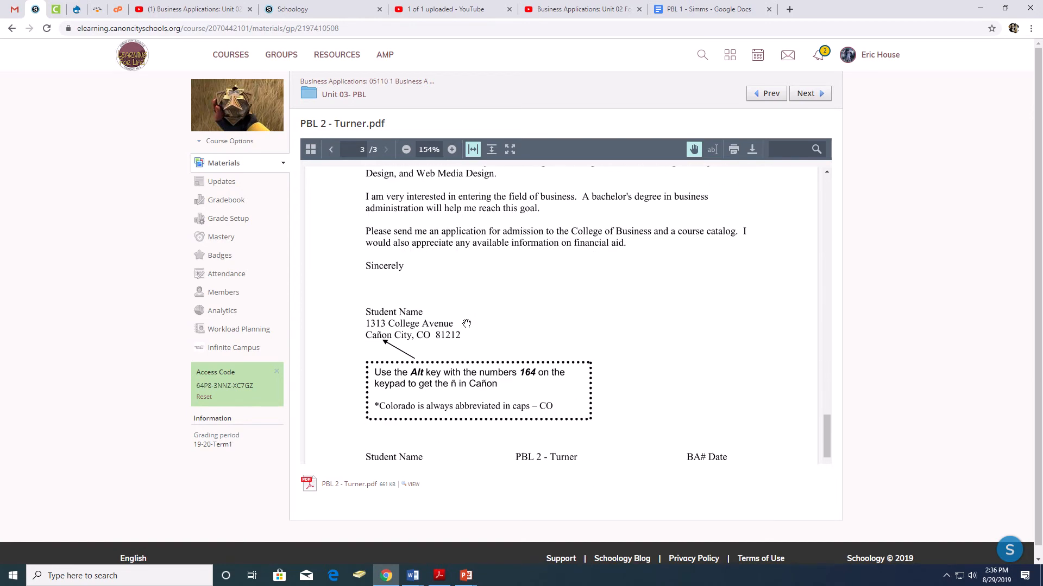
{"action": "scroll", "coordinate": [466, 324], "scroll_direction": "up", "scroll_amount": 6}
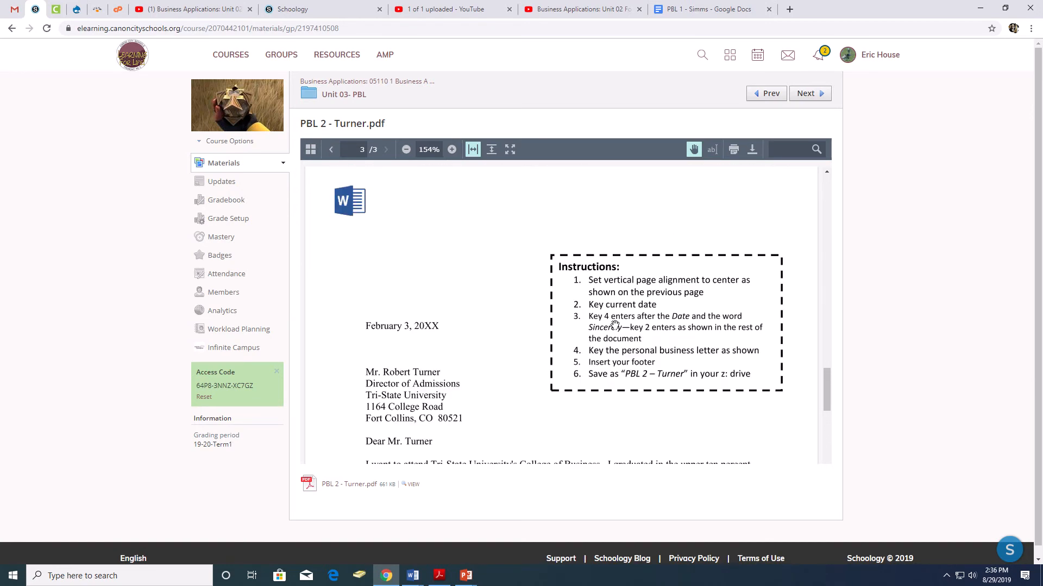
{"action": "scroll", "coordinate": [614, 324], "scroll_direction": "up", "scroll_amount": 4}
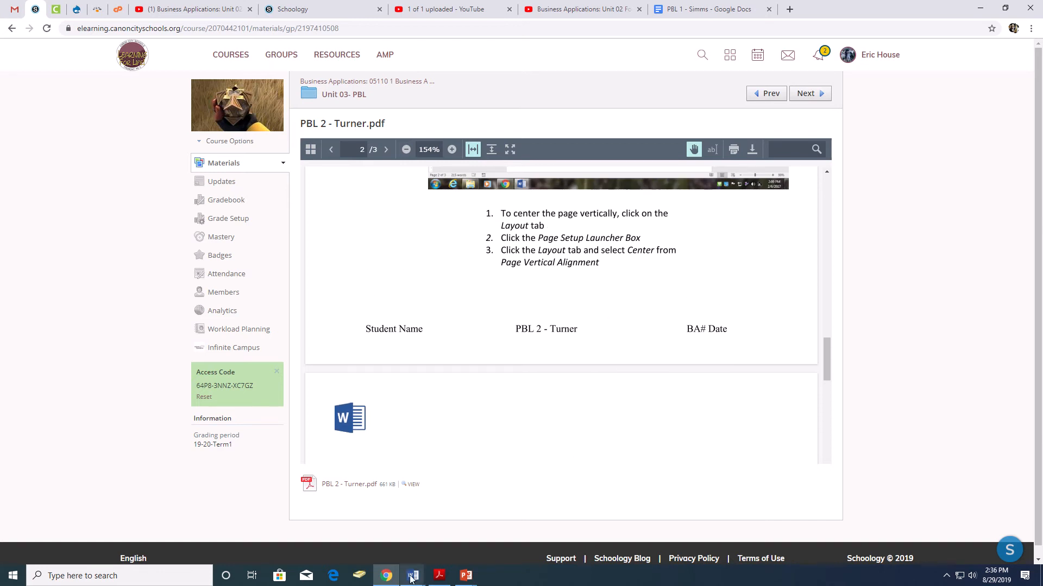
Switch to the blank Word document and set the page's vertical alignment to Center.
{"action": "mouse_move", "coordinate": [413, 574]}
{"action": "left_click", "coordinate": [462, 535]}
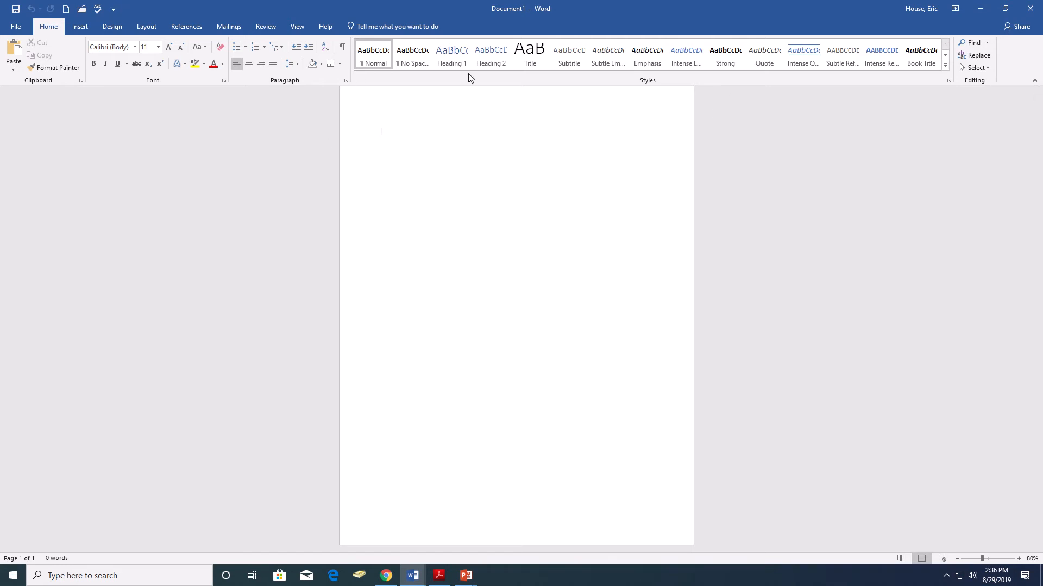
{"action": "mouse_move", "coordinate": [509, 4]}
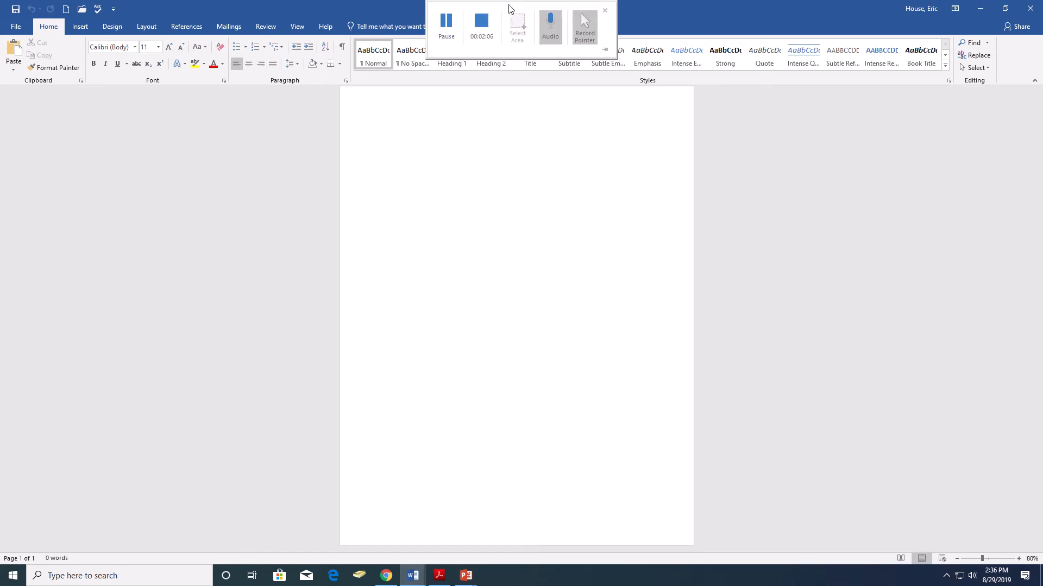
{"action": "left_click", "coordinate": [451, 16]}
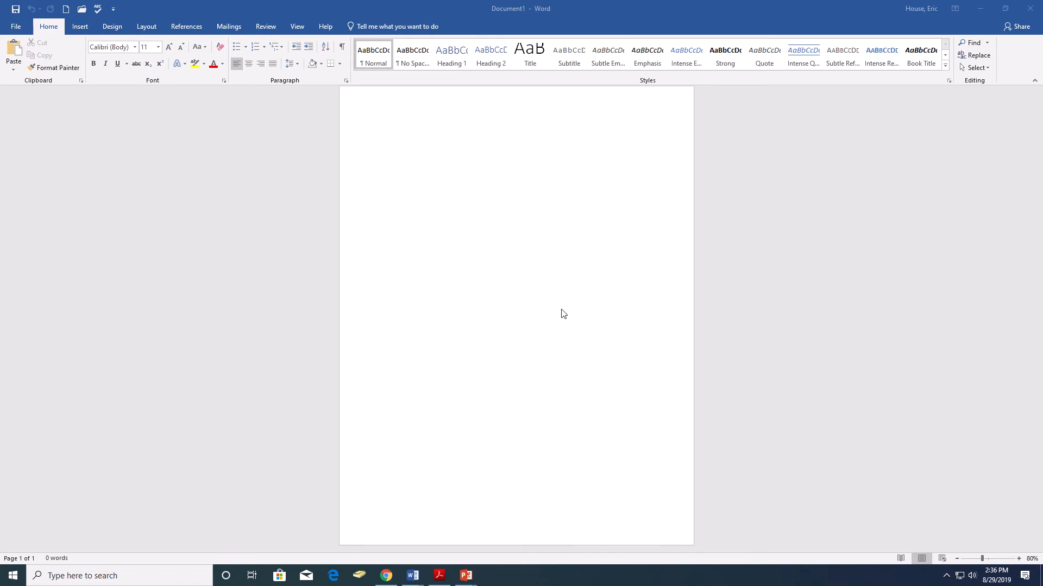
{"action": "left_click", "coordinate": [400, 132]}
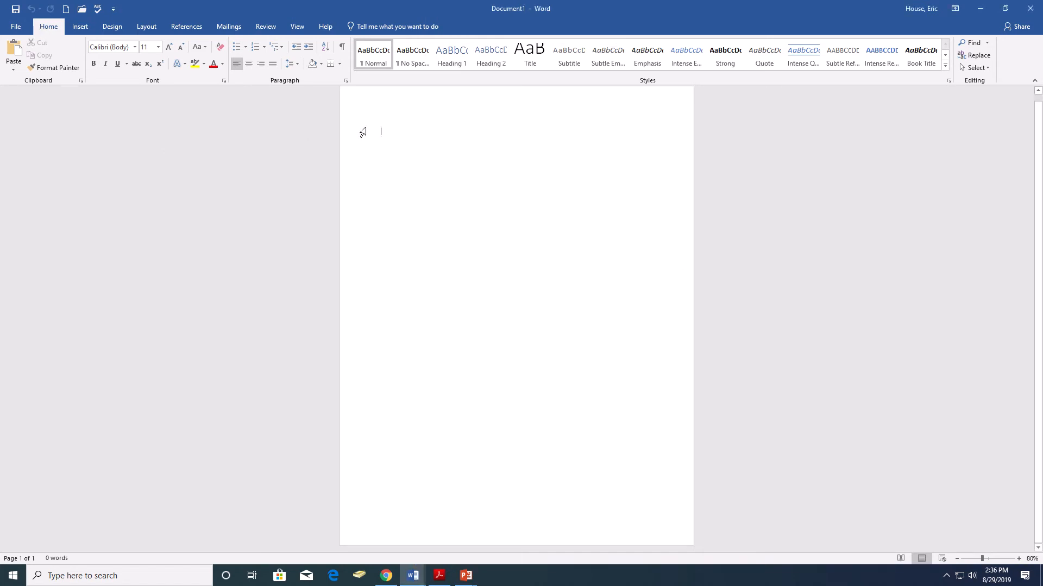
{"action": "left_click", "coordinate": [147, 28]}
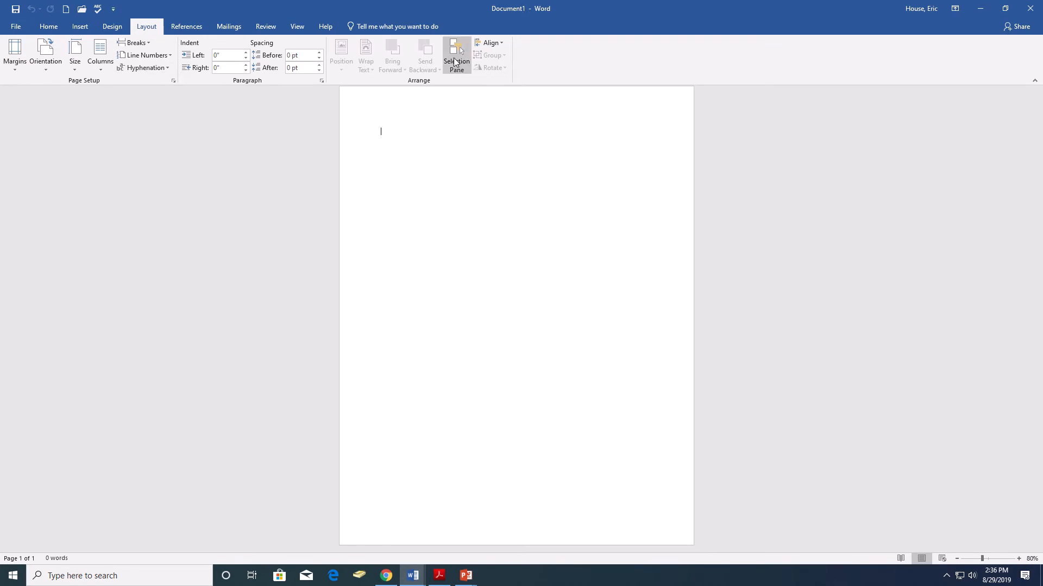
{"action": "left_click", "coordinate": [173, 80]}
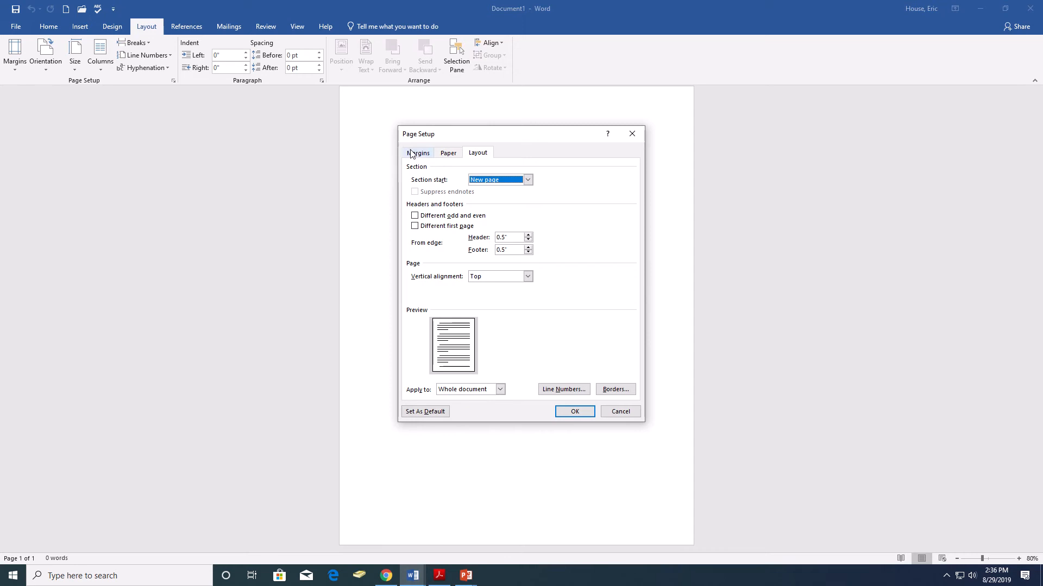
{"action": "left_click", "coordinate": [411, 153]}
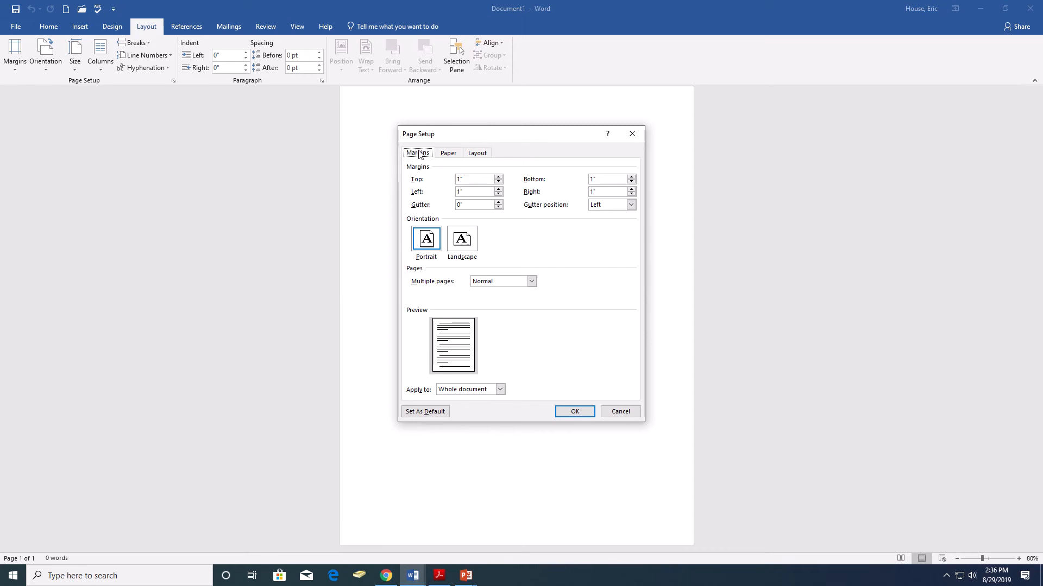
{"action": "left_click", "coordinate": [471, 154]}
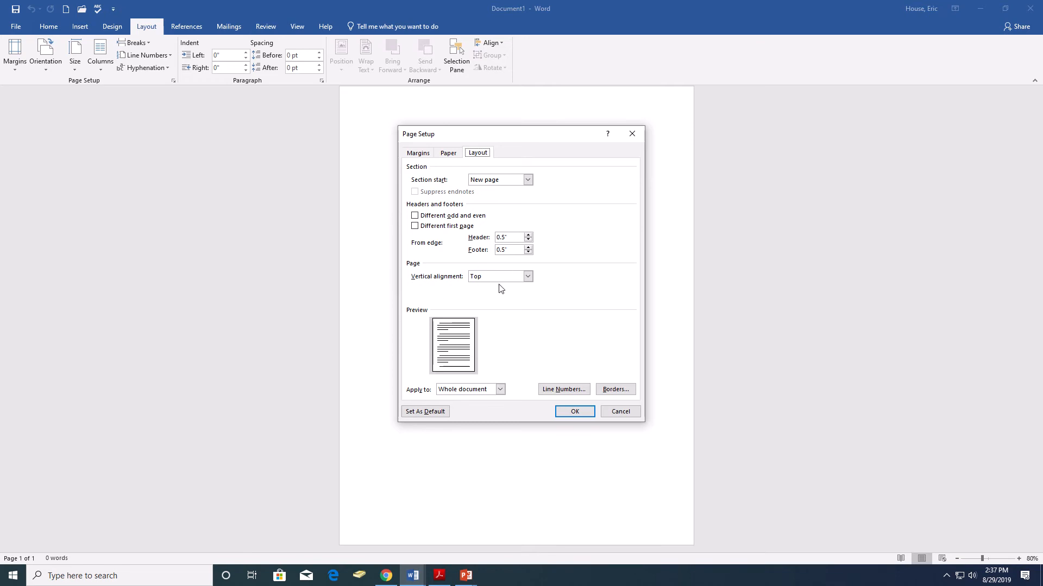
{"action": "left_click", "coordinate": [527, 278]}
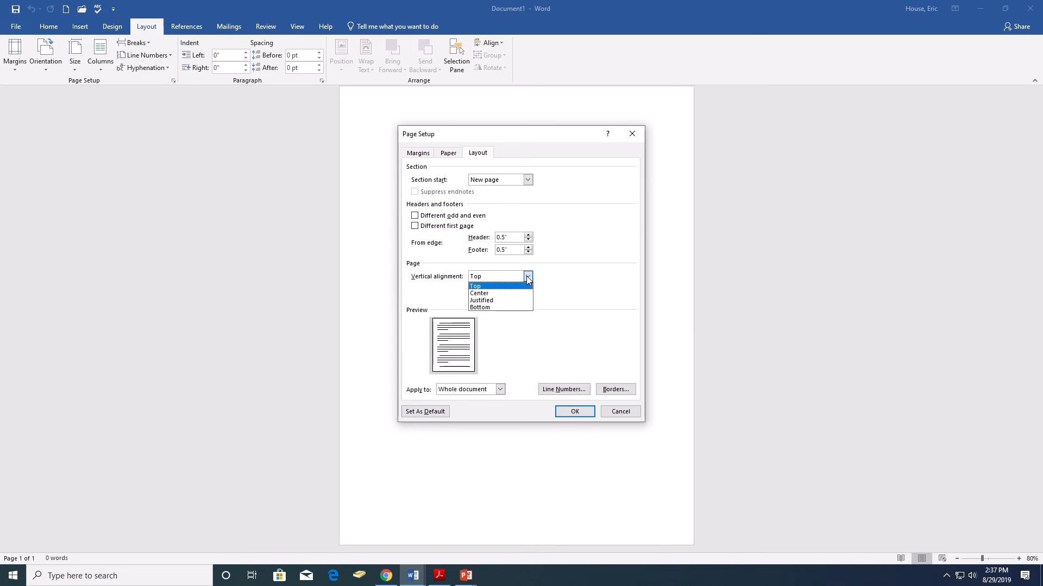
{"action": "left_click", "coordinate": [495, 294]}
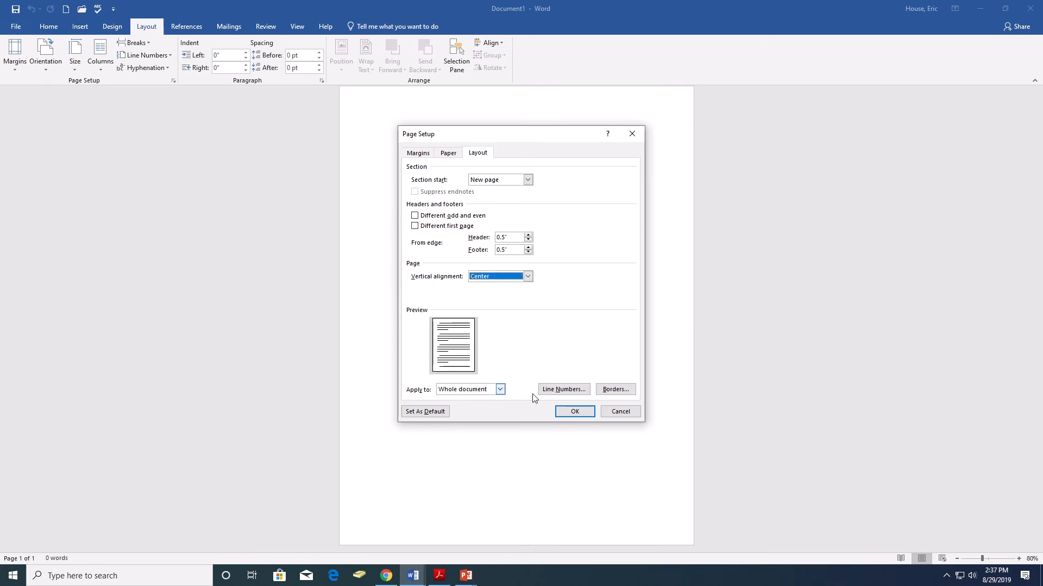
{"action": "left_click", "coordinate": [570, 412]}
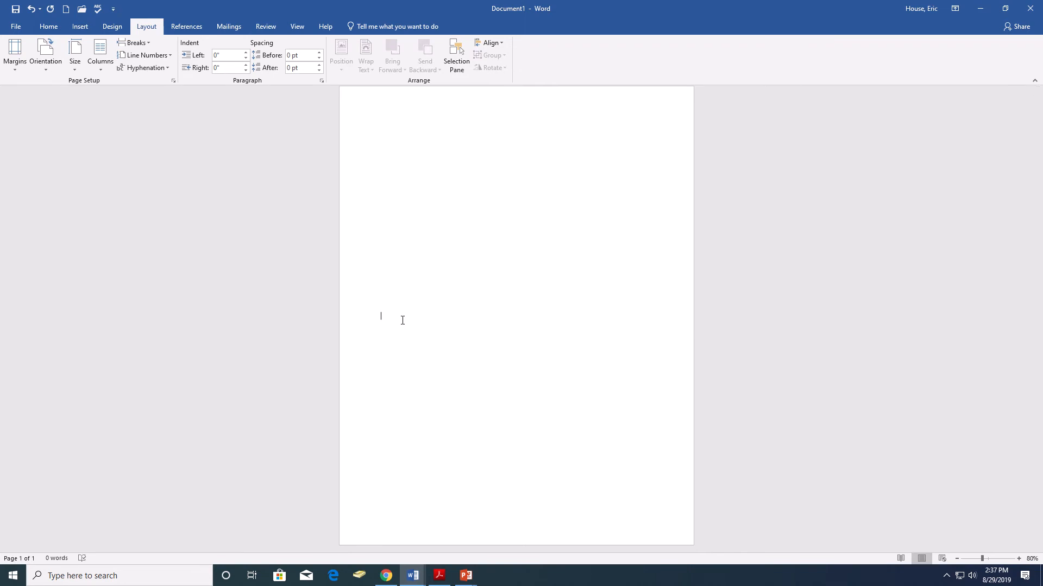
Enter the date "August 29, 2019" at the start of the letter, followed by four line breaks.
{"action": "type", "text": "August"}
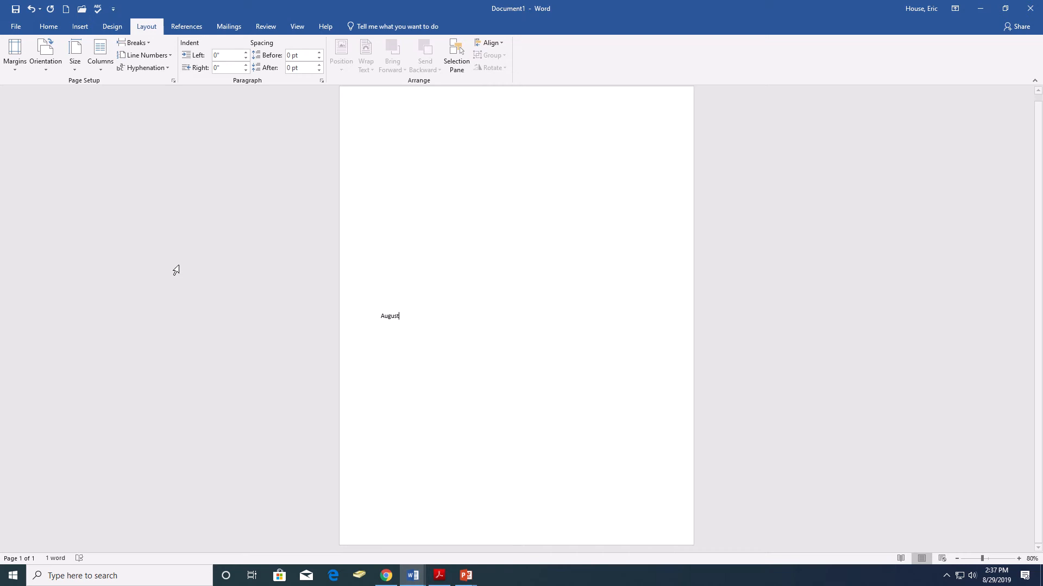
{"action": "left_click", "coordinate": [48, 27]}
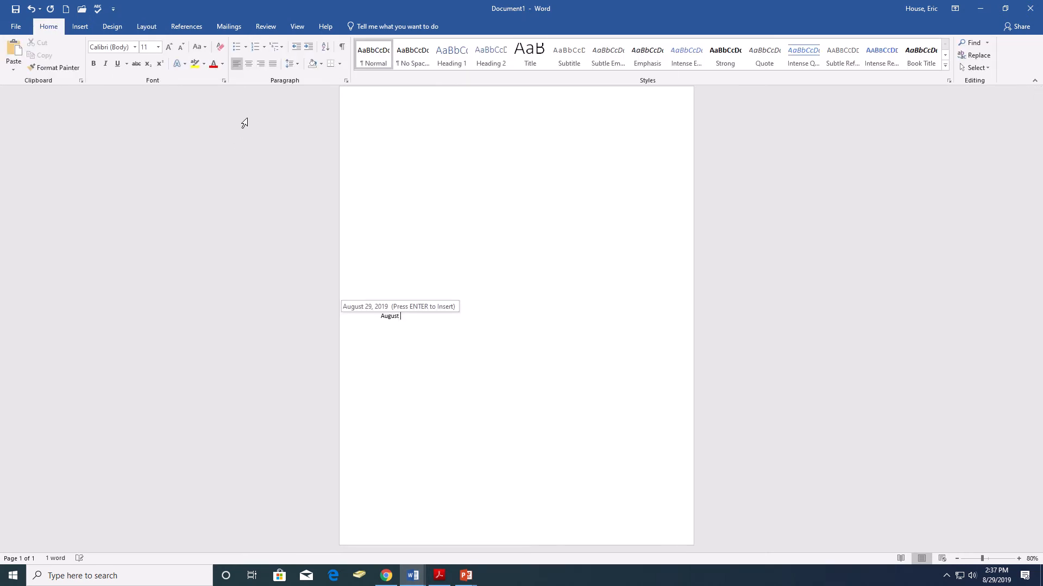
{"action": "type", "text": "29, 2019"}
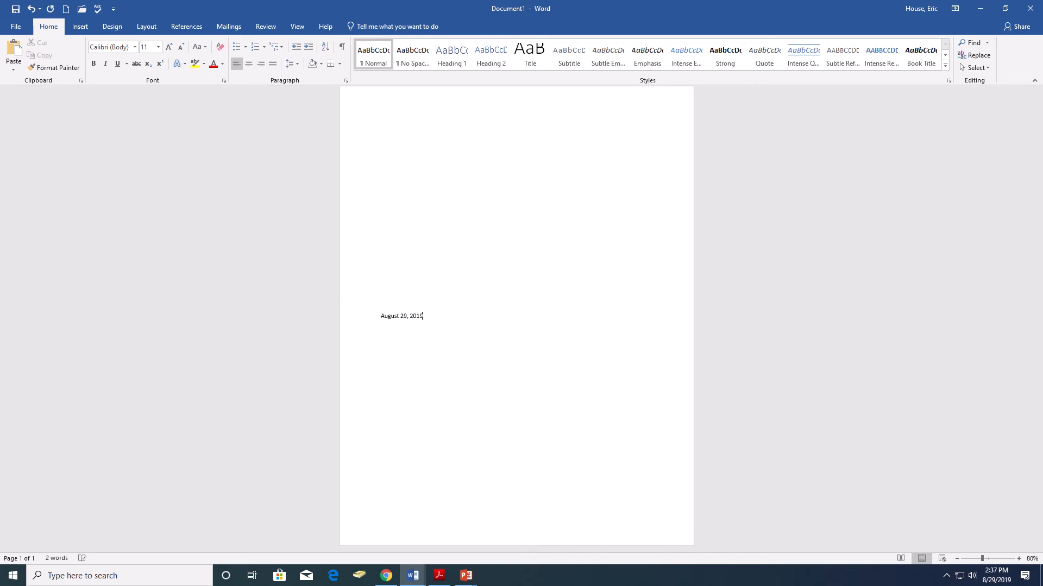
{"action": "left_click", "coordinate": [1020, 559]}
{"action": "left_click", "coordinate": [1019, 559]}
{"action": "left_click", "coordinate": [1032, 559]}
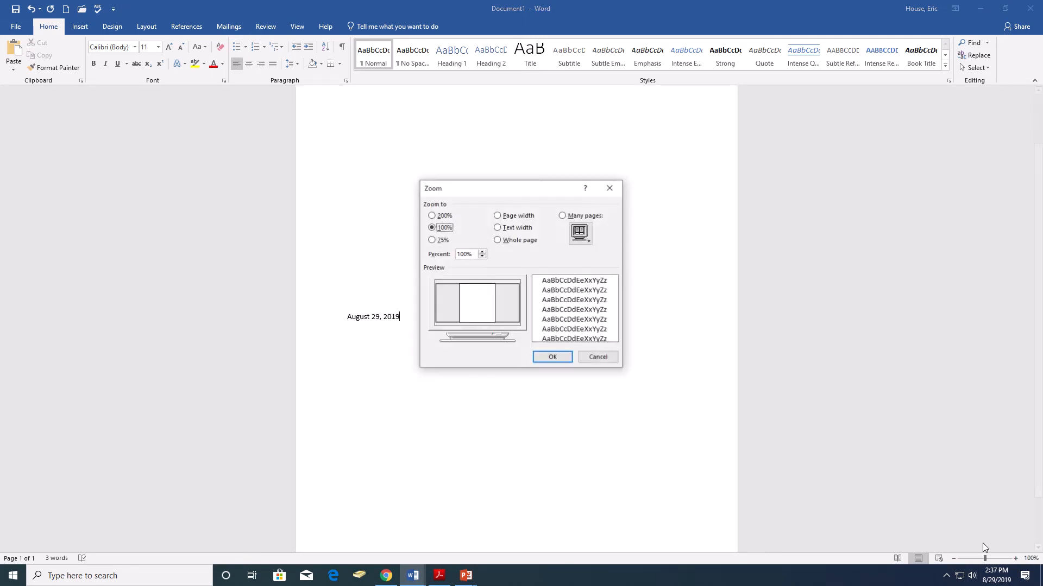
{"action": "left_click", "coordinate": [588, 360]}
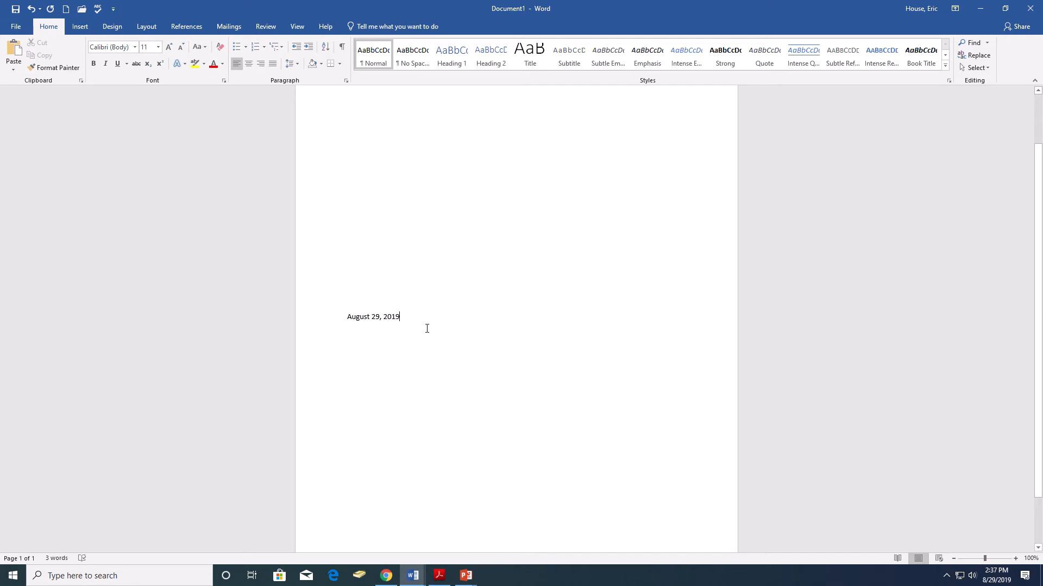
{"action": "key", "text": "Return"}
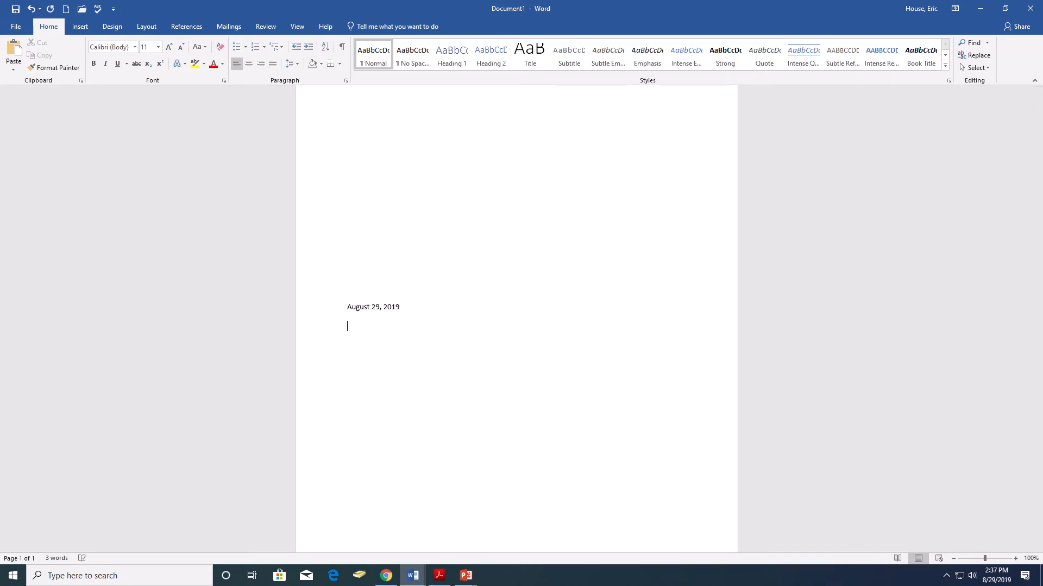
{"action": "key", "text": "Return"}
Enter the recipient's titled full name, "Director of Admissions" and "Tri-State University" on separate lines below the date.
{"action": "type", "text": "Mr. Robert"}
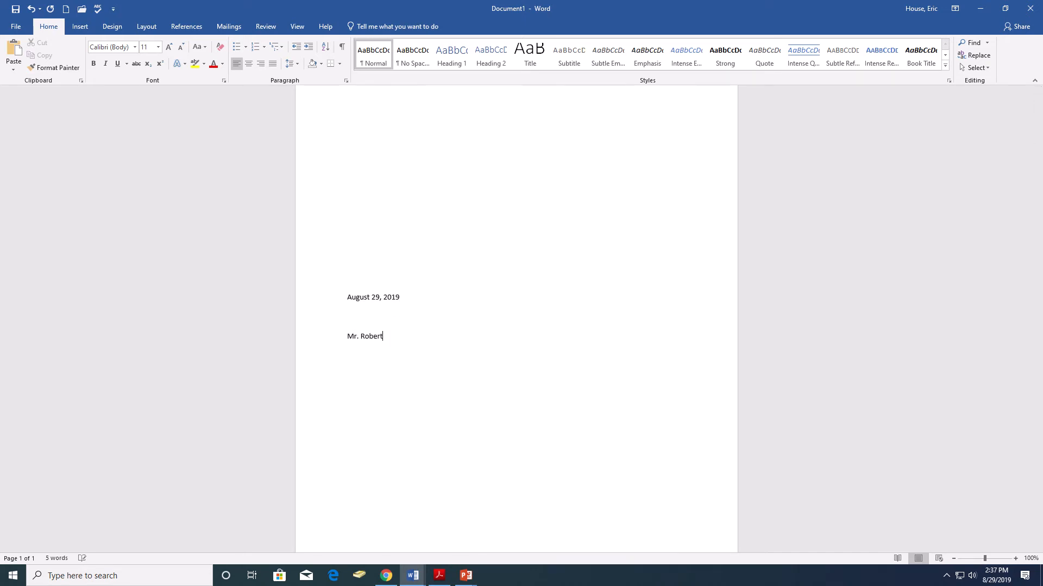
{"action": "type", "text": " Turner"}
{"action": "key", "text": "Return"}
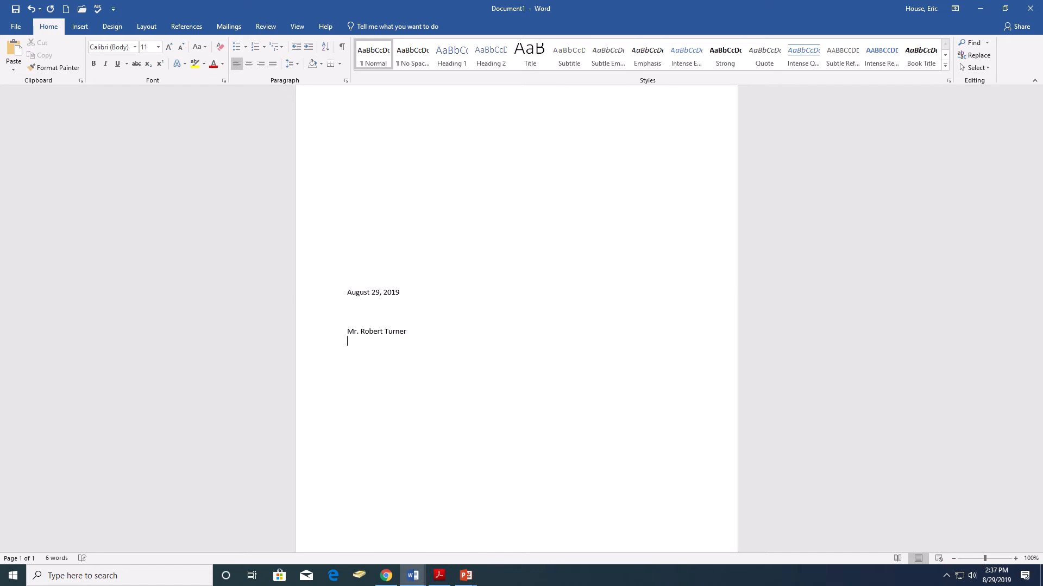
{"action": "type", "text": "Director of Admissions"}
{"action": "key", "text": "Return"}
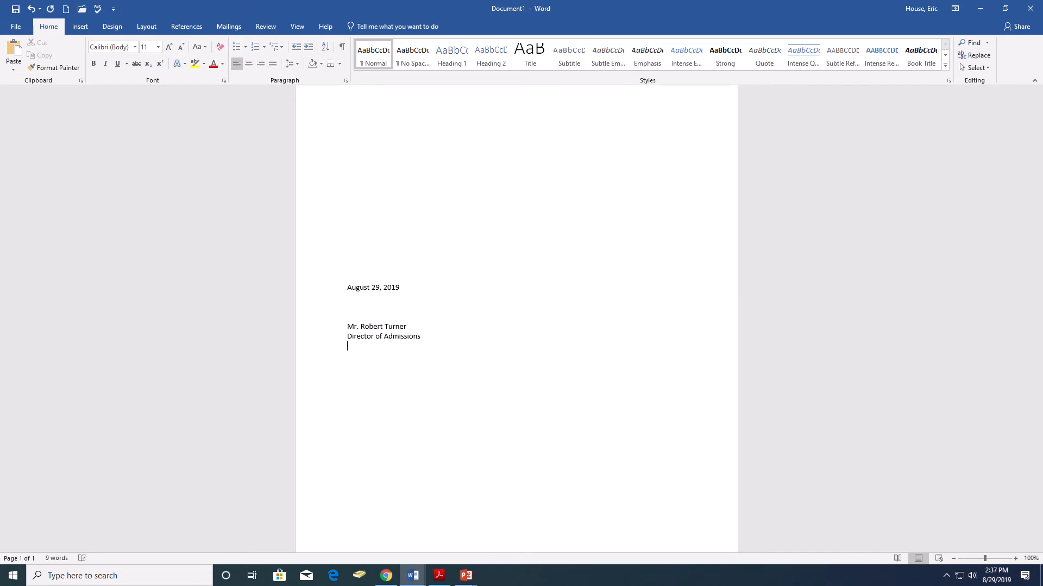
{"action": "type", "text": "Tri-State University"}
{"action": "key", "text": "Return"}
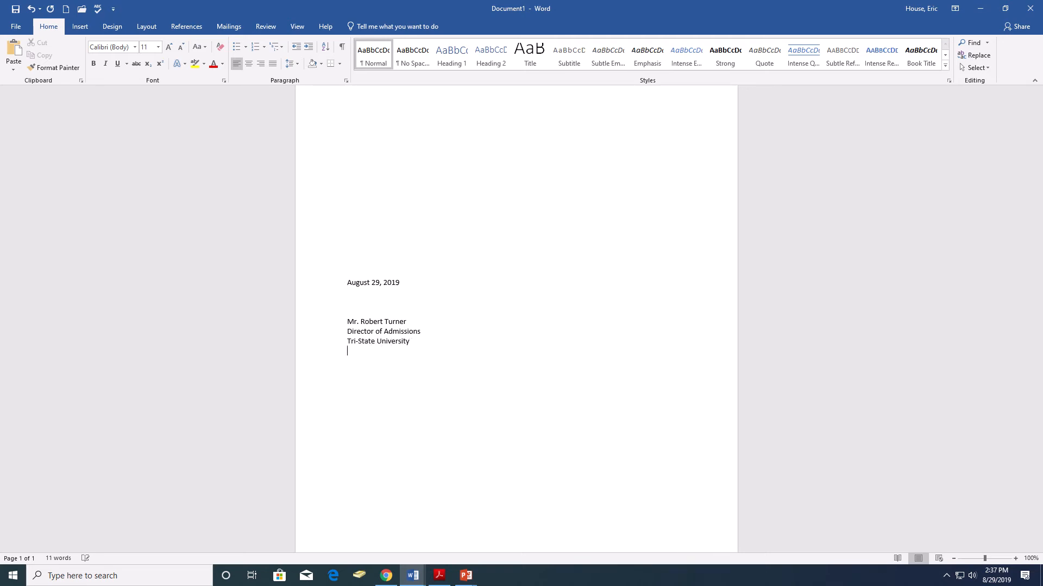
Complete the inside address with the recipient's street line and city, state and ZIP line, followed by one blank line.
{"action": "type", "text": "1164 College Road"}
{"action": "key", "text": "Return"}
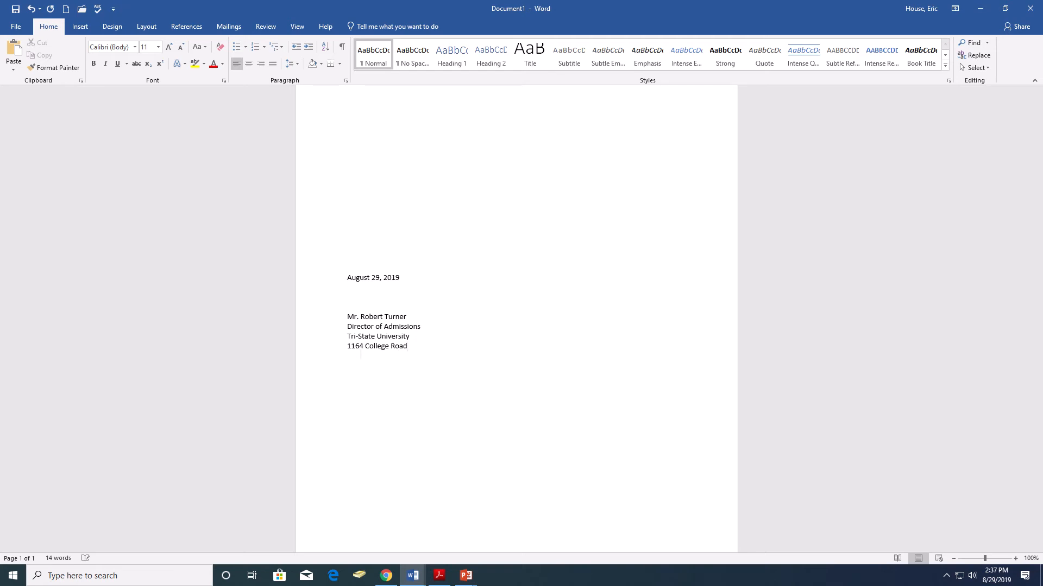
{"action": "type", "text": "Fort Colli"}
{"action": "type", "text": "ns,"}
{"action": "type", "text": " CO"}
{"action": "type", "text": "  80"}
{"action": "type", "text": "531"}
{"action": "key", "text": "BackSpace"}
{"action": "key", "text": "BackSpace"}
{"action": "type", "text": "21"}
{"action": "key", "text": "Return"}
{"action": "key", "text": "Return"}
Add the salutation "Dear Mr." with the recipient's surname and no punctuation after it, followed by one blank line.
{"action": "type", "text": "D"}
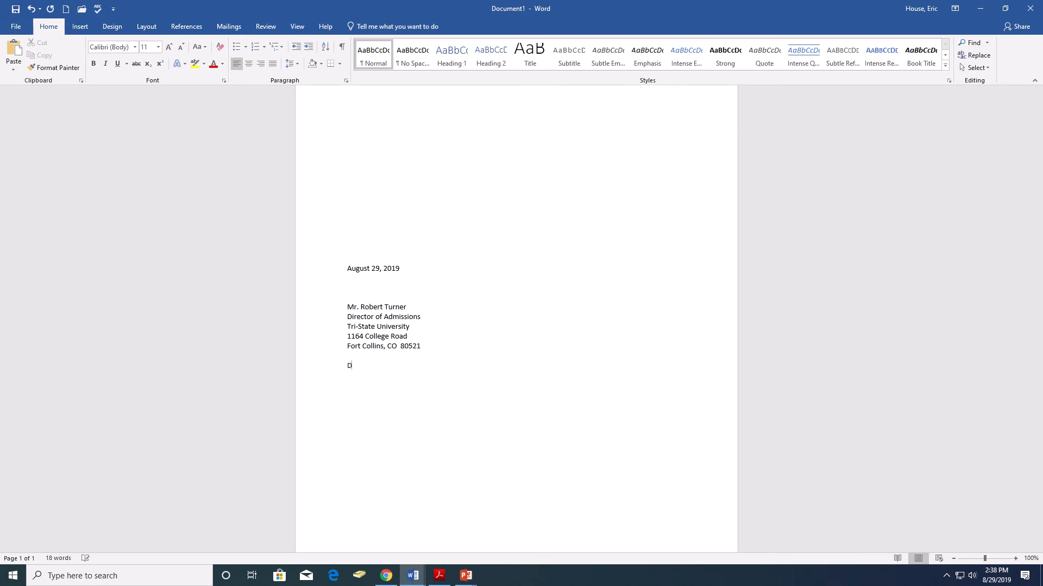
{"action": "type", "text": "ear Mr. Tunerrner"}
{"action": "key", "text": "Return"}
{"action": "key", "text": "Return"}
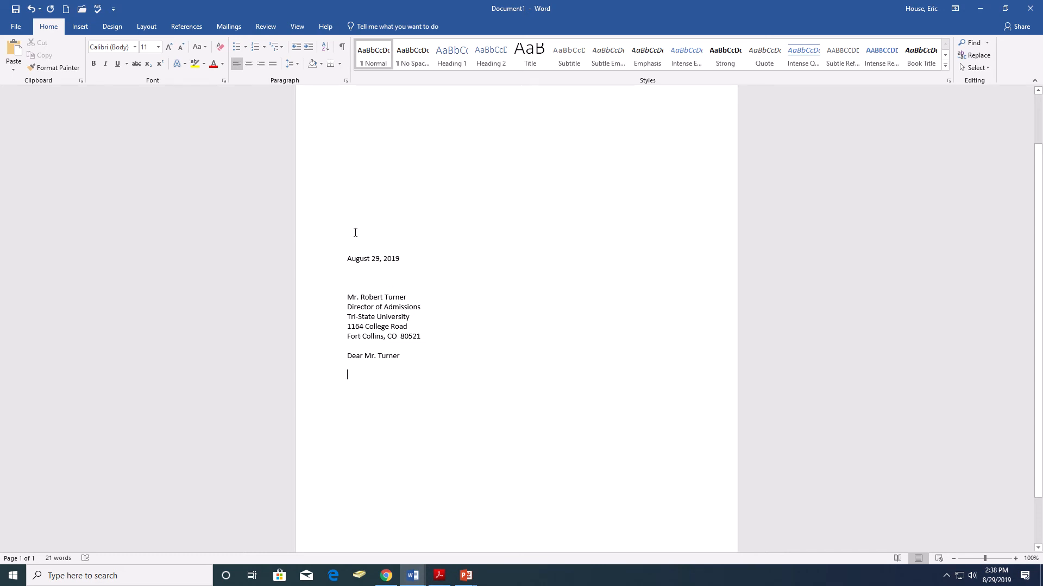
{"action": "mouse_move", "coordinate": [463, 5]}
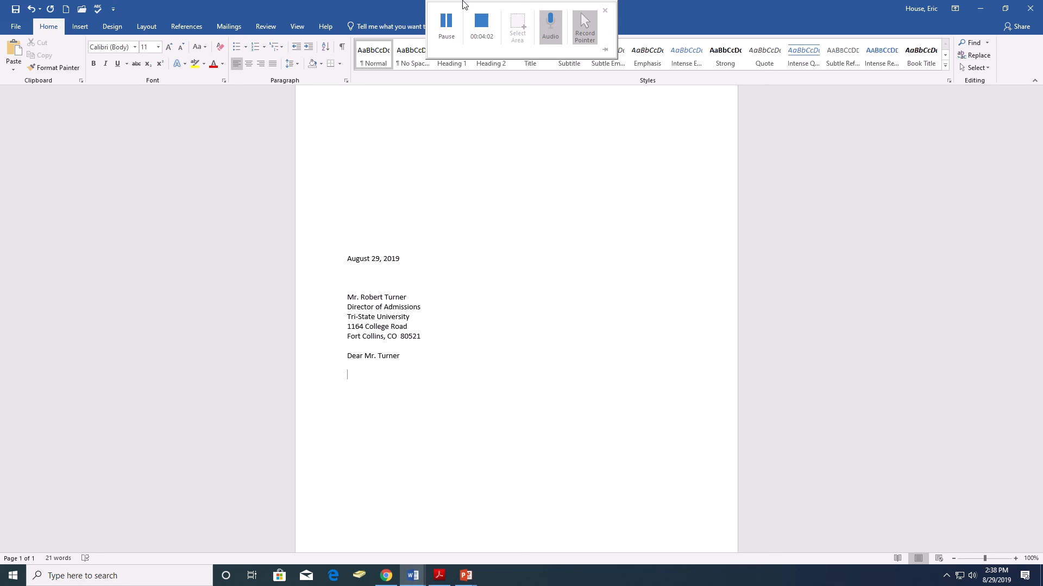
{"action": "left_click", "coordinate": [445, 20]}
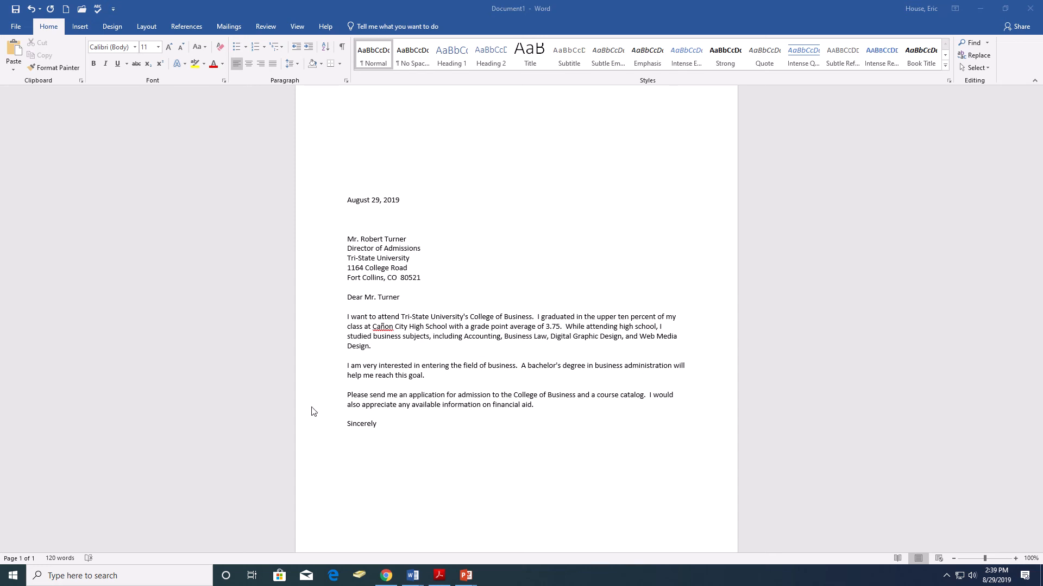
Leave three blank lines below "Sincerely" and enter "Student Name" as the signature line, followed by a line break.
{"action": "left_click", "coordinate": [381, 423]}
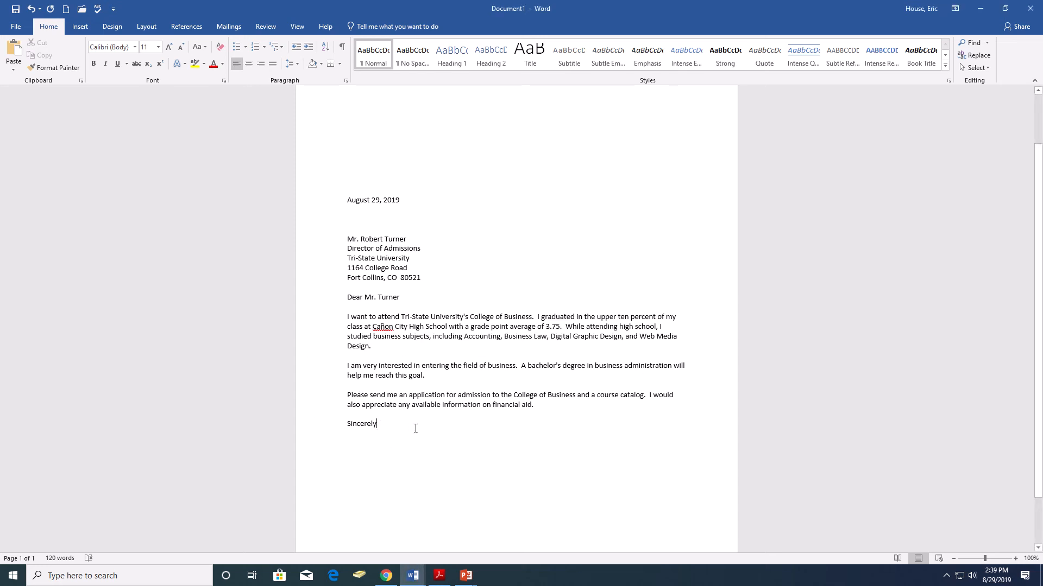
{"action": "key", "text": "Return"}
{"action": "key", "text": "Return"}
{"action": "key", "text": "Return"}
{"action": "key", "text": "Return"}
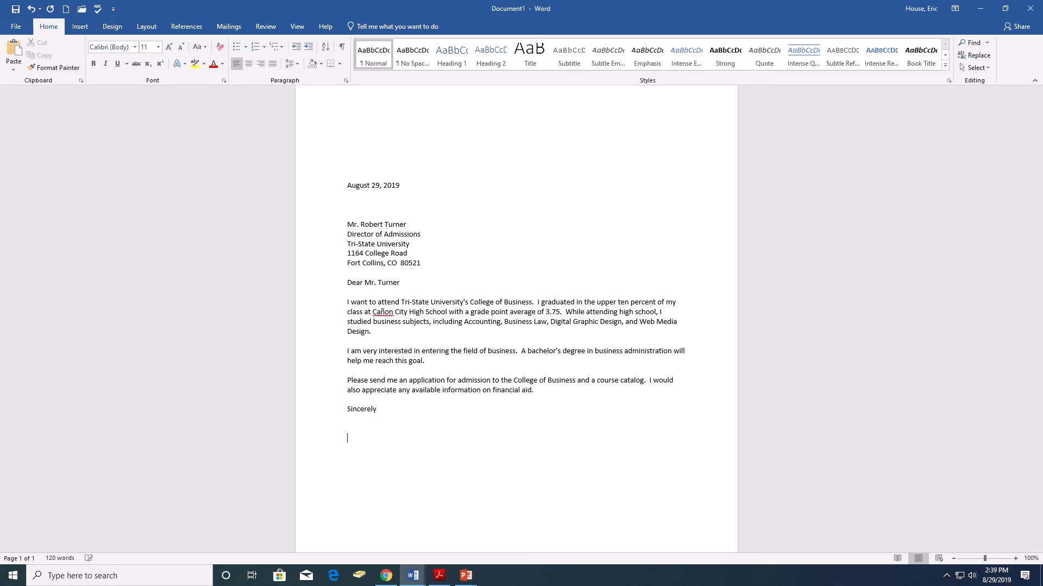
{"action": "type", "text": "Student Name"}
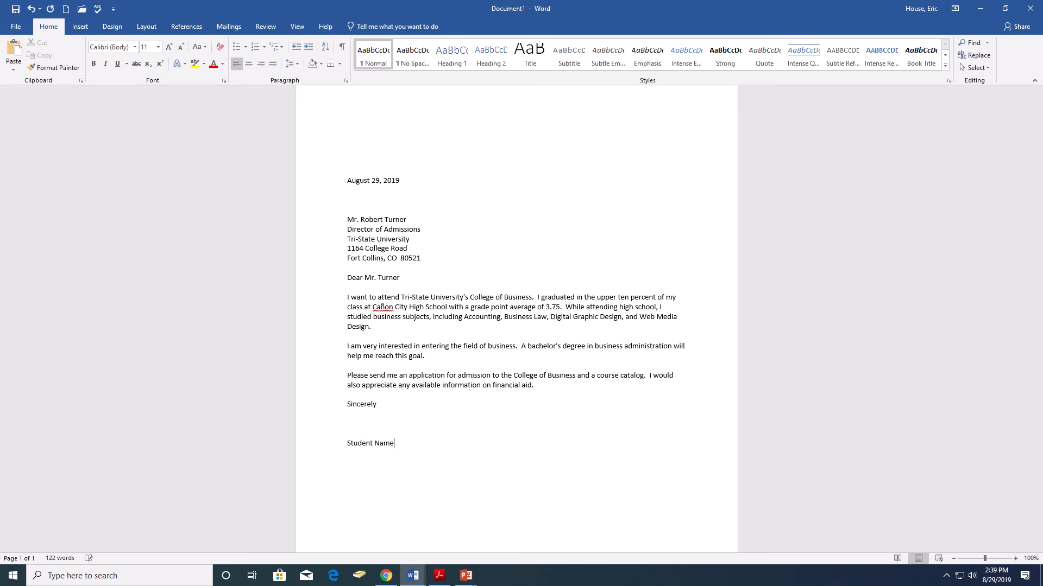
{"action": "key", "text": "Return"}
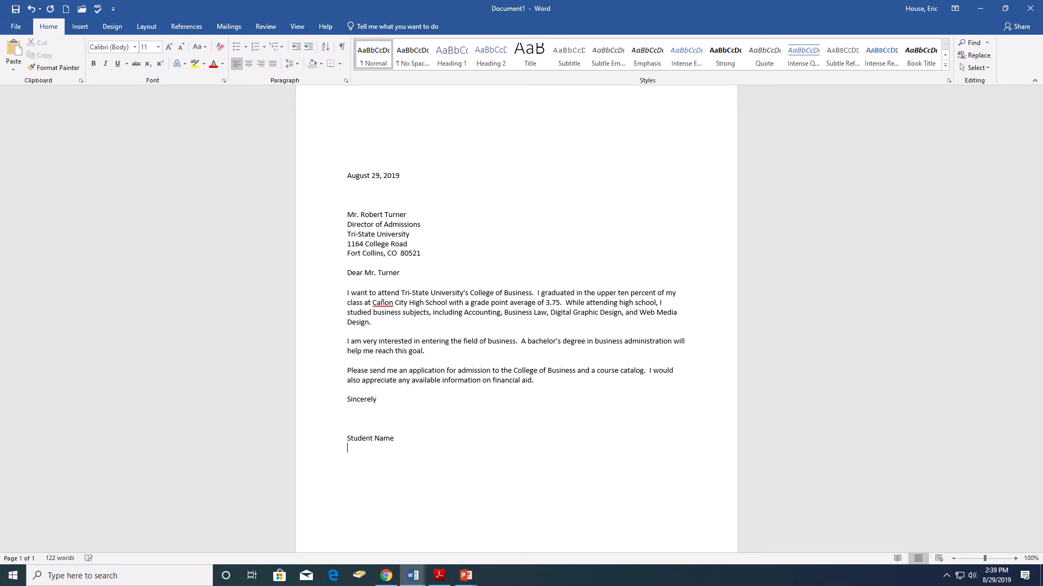
Enter the sender's street address and the city, state and ZIP line below "Student Name".
{"action": "type", "text": "1313 College Avenue"}
{"action": "key", "text": "Return"}
{"action": "type", "text": "Ca"}
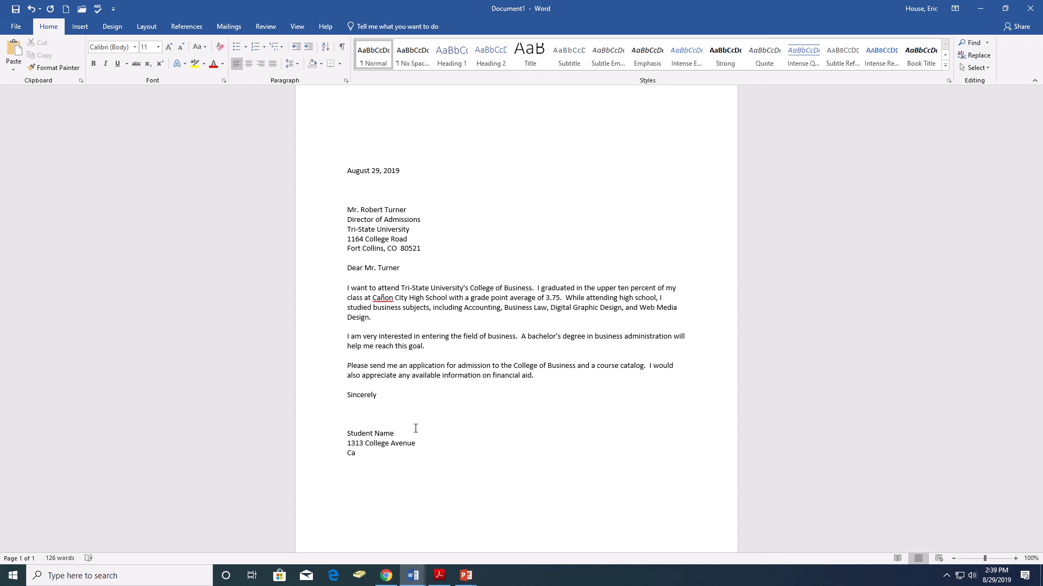
{"action": "type", "text": "ñon City, CO  81212"}
Insert a Blank footer with the teacher's name at its left and "PBL 2 – Turner" at its center tab.
{"action": "scroll", "coordinate": [496, 387], "scroll_direction": "down", "scroll_amount": 2}
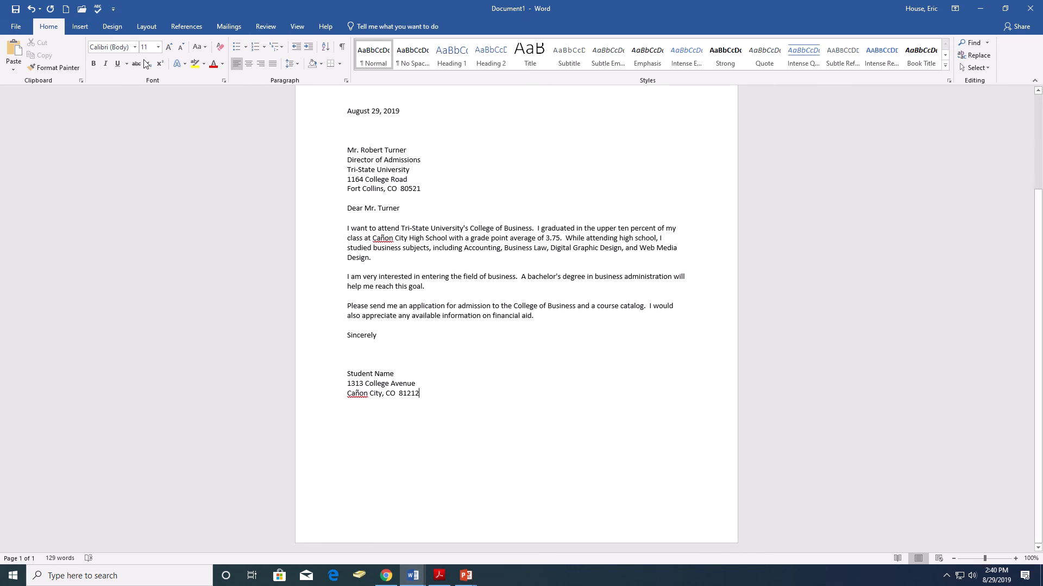
{"action": "left_click", "coordinate": [80, 26]}
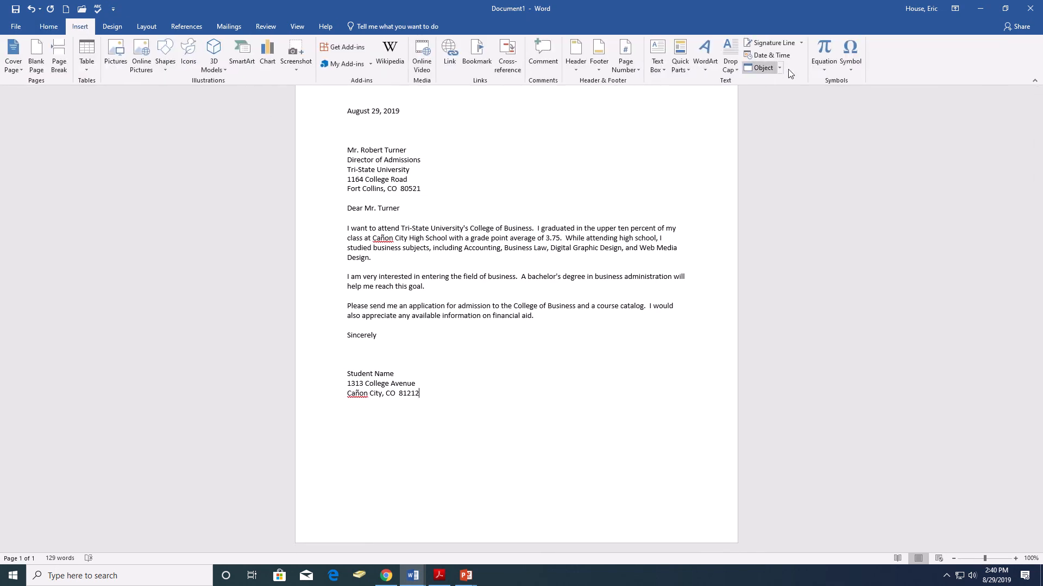
{"action": "left_click", "coordinate": [598, 54]}
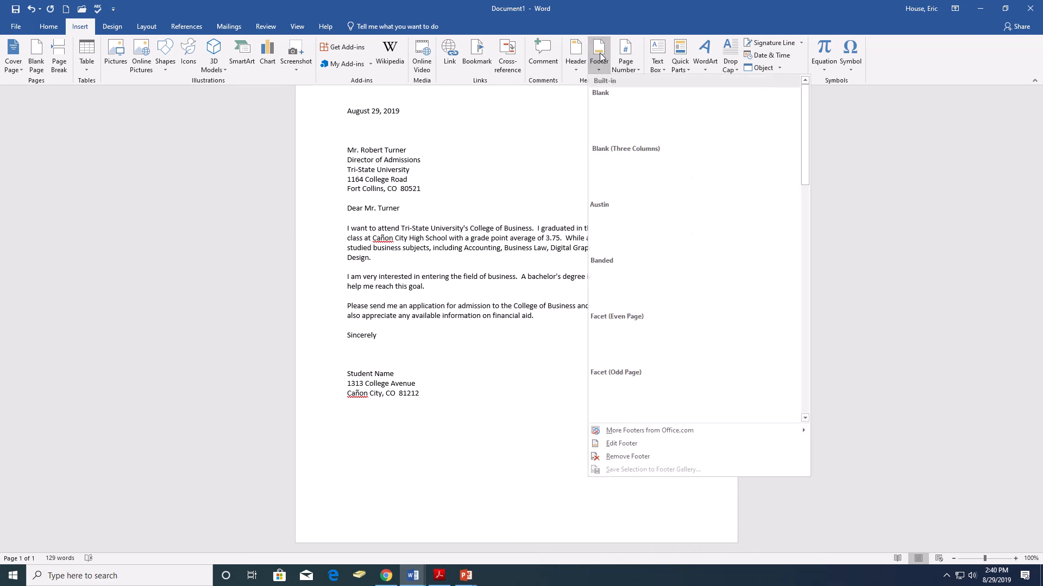
{"action": "left_click", "coordinate": [642, 115]}
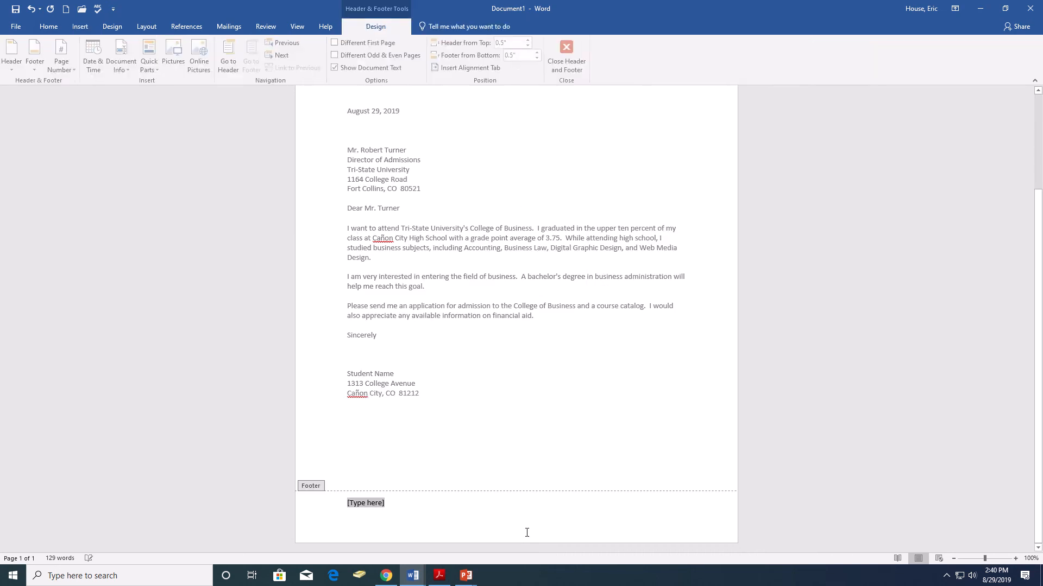
{"action": "type", "text": "Mr. House\t"}
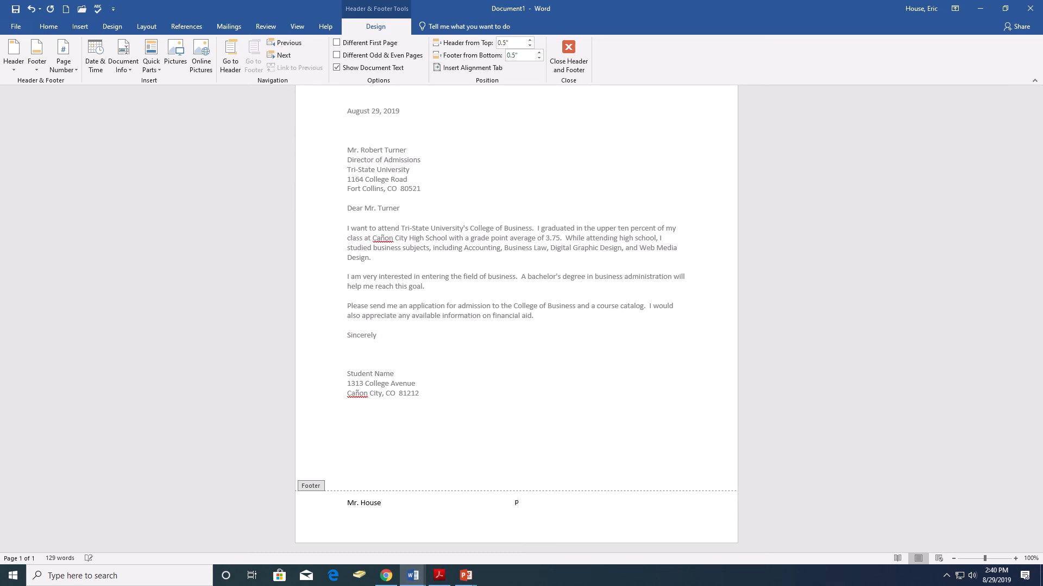
{"action": "type", "text": "PB"}
{"action": "key", "text": "BackSpace"}
{"action": "type", "text": "BL 2 - Turner"}
Insert the current date and time at the footer's right tab in the 8/29/2019 2:40:37 PM format, and return to the letter body.
{"action": "key", "text": "Tab"}
{"action": "left_click", "coordinate": [101, 63]}
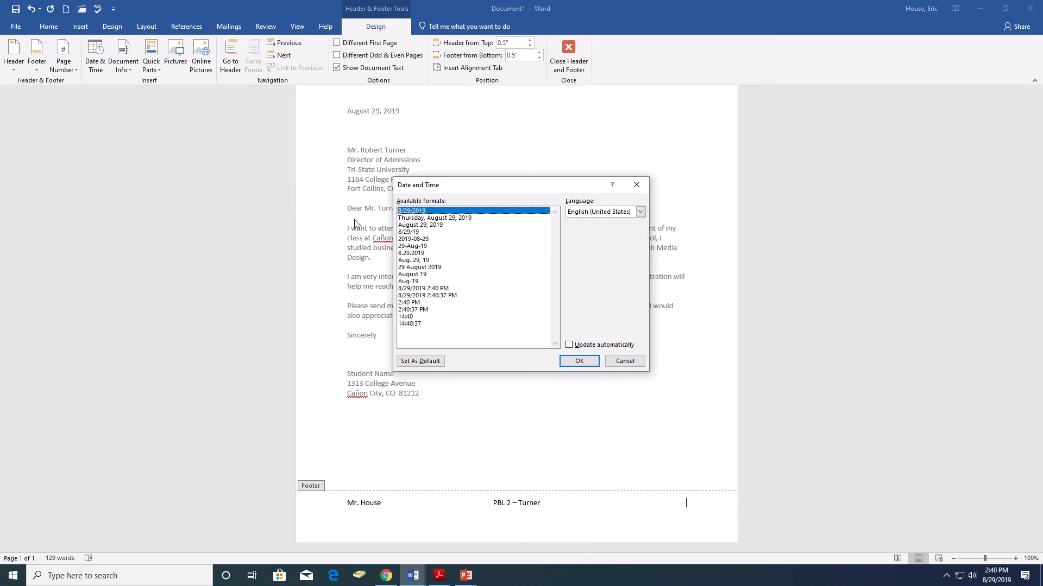
{"action": "left_click", "coordinate": [444, 295]}
{"action": "left_click", "coordinate": [579, 361]}
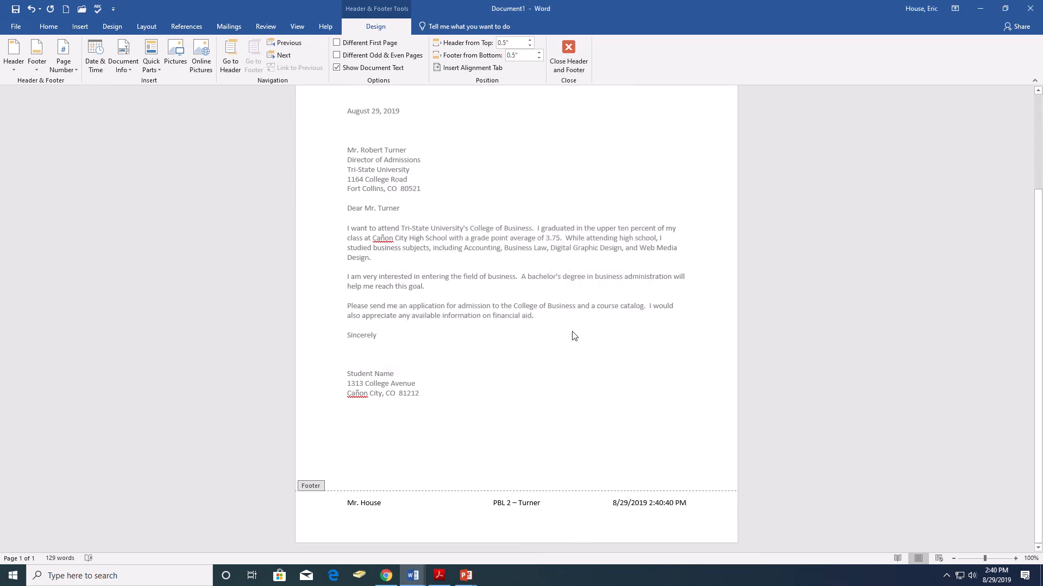
{"action": "double_click", "coordinate": [563, 348]}
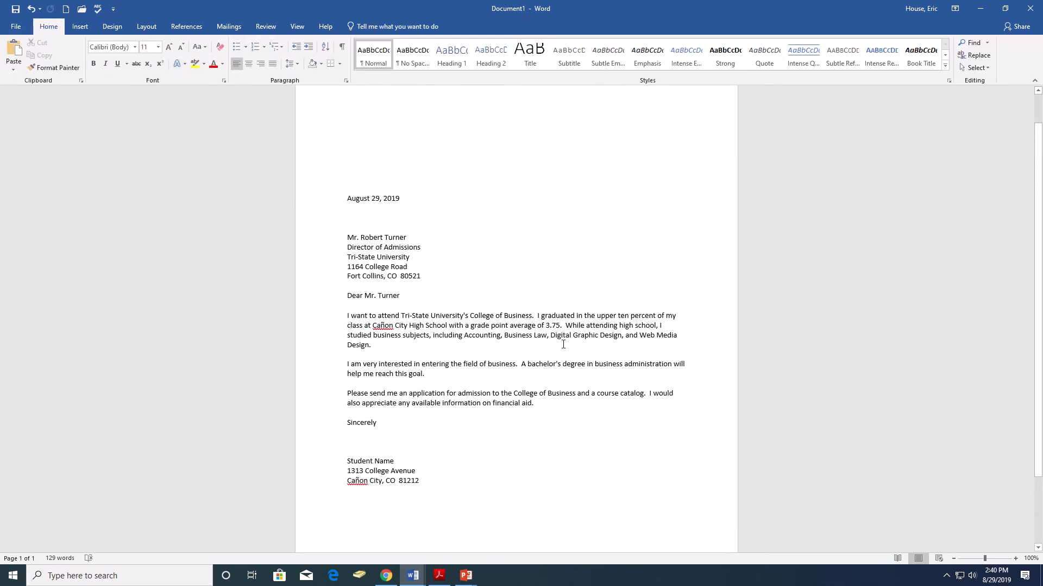
{"action": "scroll", "coordinate": [563, 346], "scroll_direction": "down", "scroll_amount": 2}
{"action": "scroll", "coordinate": [563, 345], "scroll_direction": "up", "scroll_amount": 1}
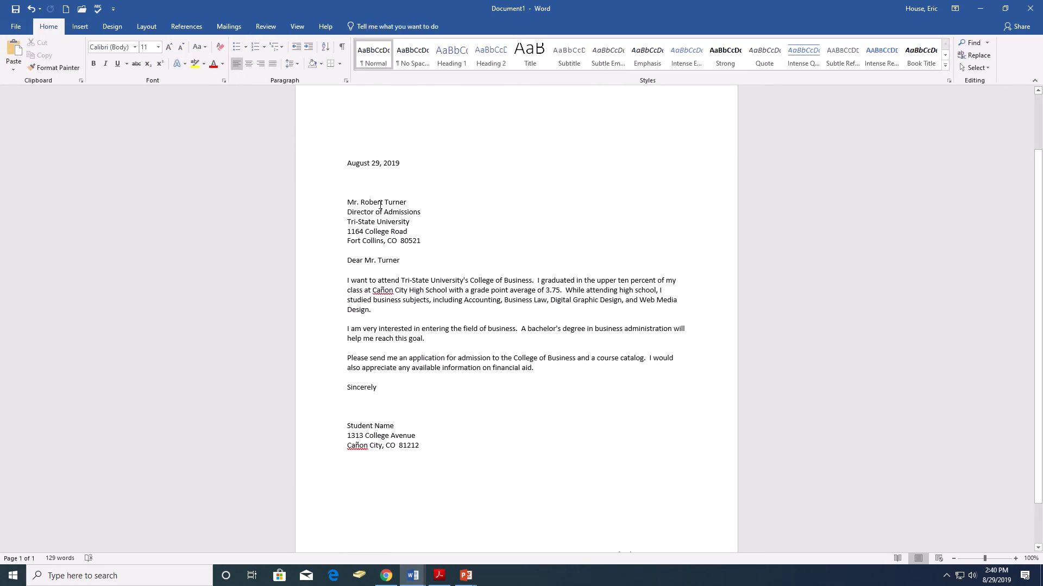
{"action": "scroll", "coordinate": [380, 339], "scroll_direction": "up", "scroll_amount": 2}
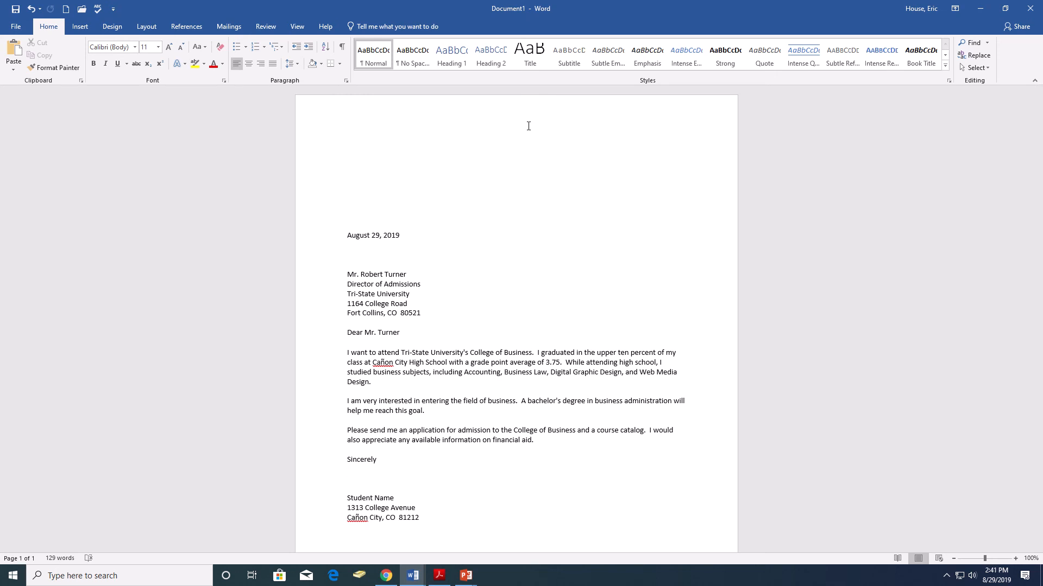
{"action": "scroll", "coordinate": [491, 265], "scroll_direction": "down", "scroll_amount": 1}
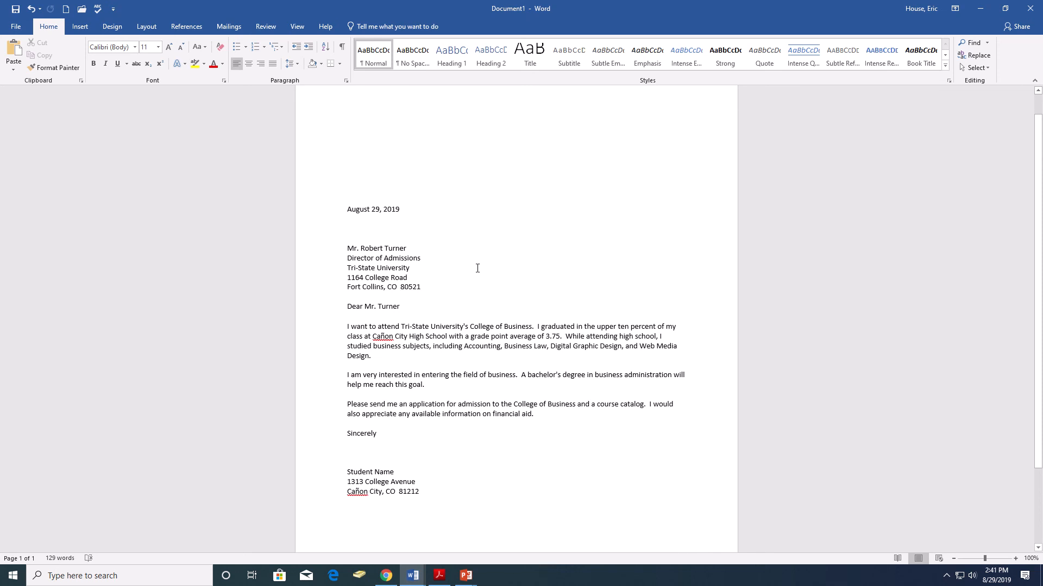
{"action": "mouse_move", "coordinate": [581, 12]}
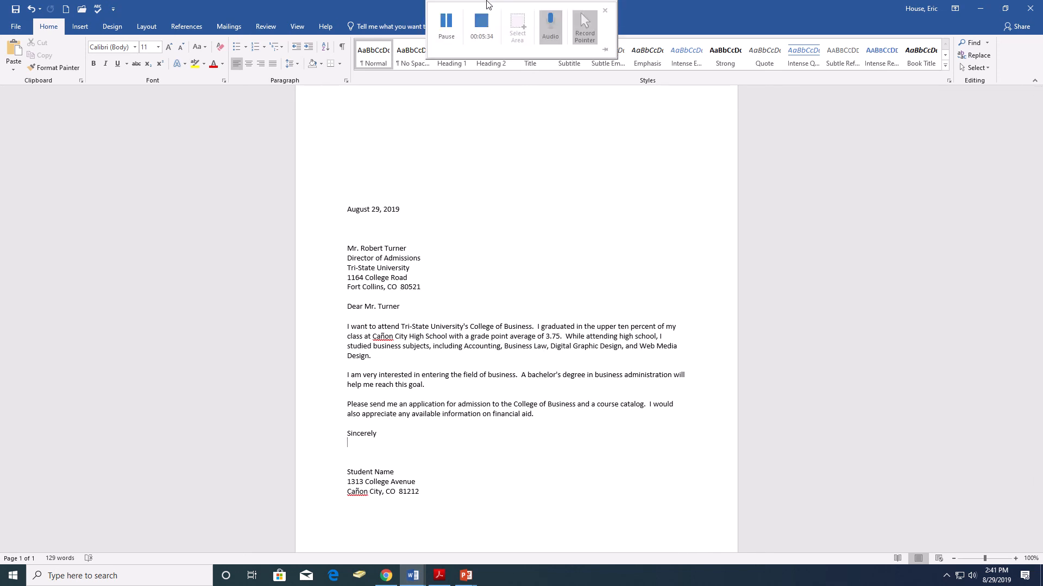